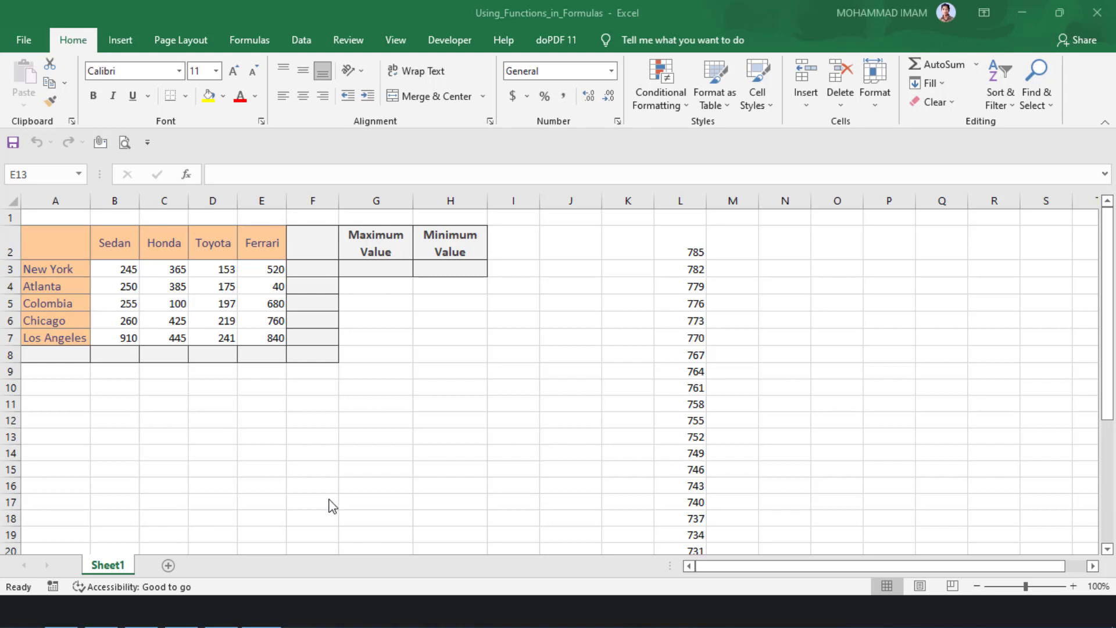
click(572, 439)
click(313, 387)
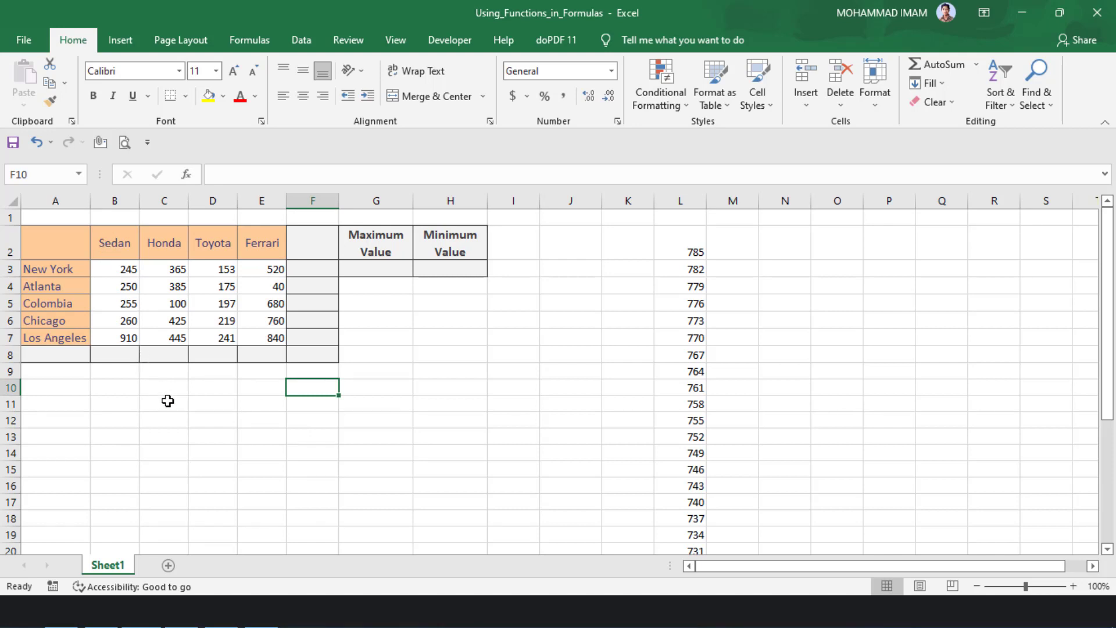
click(194, 417)
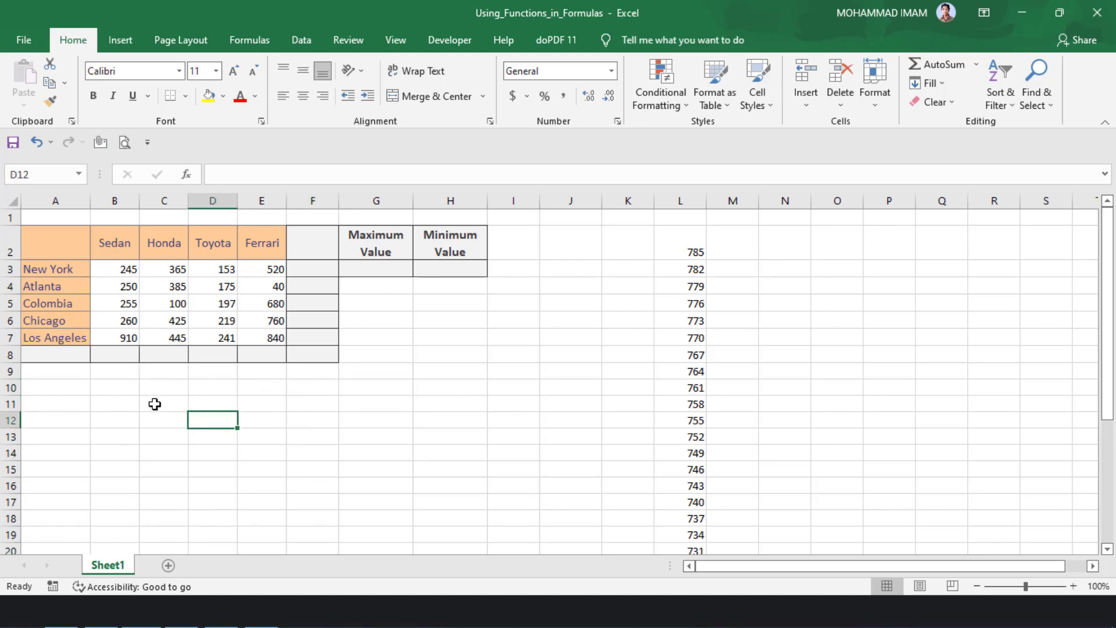
Total the Sedan column in cell B8 with the addition formula =B3+B4+B5+B6+B7
click(129, 349)
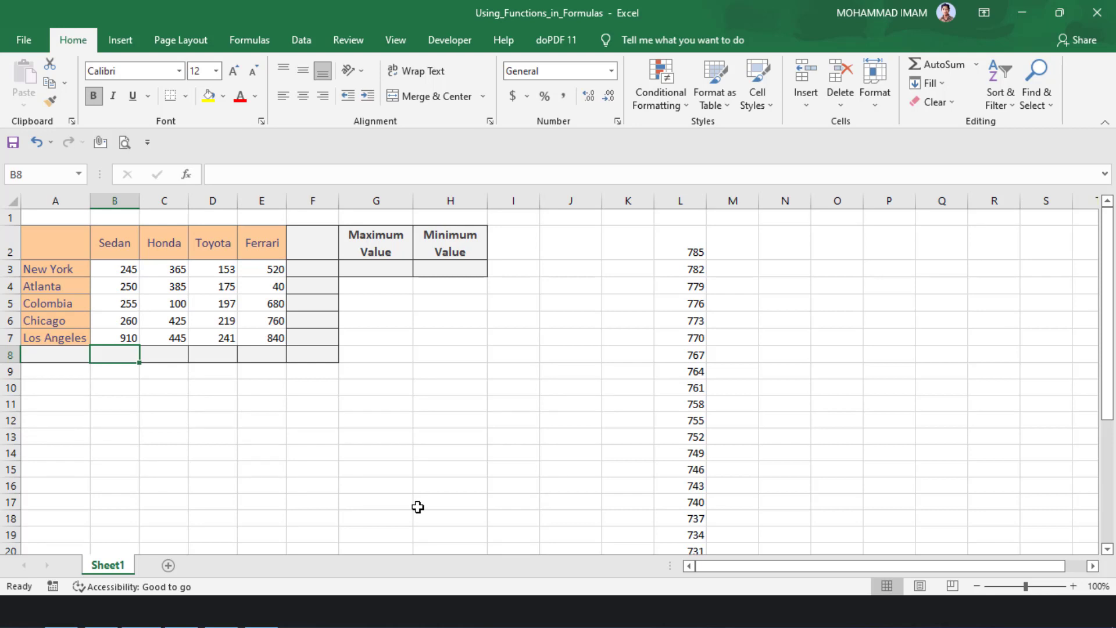
text(=)
key(Up)
key(Up)
key(Up)
key(Up)
key(Up)
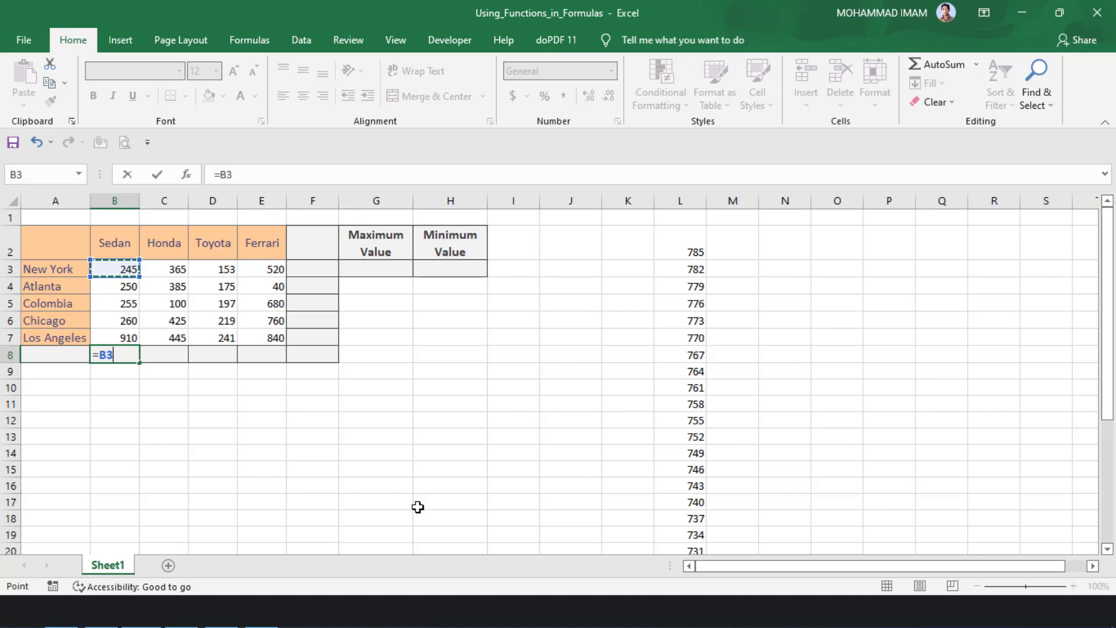
text(+)
key(Up)
key(Up)
key(Up)
key(Up)
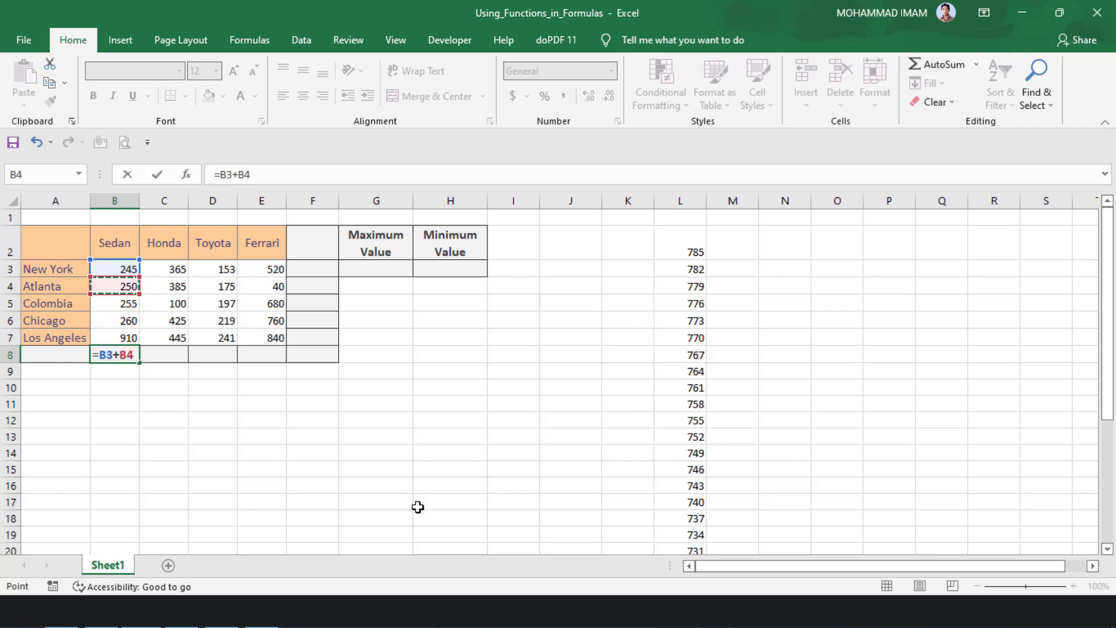
text(+)
key(Up)
key(Up)
key(Up)
key(Up)
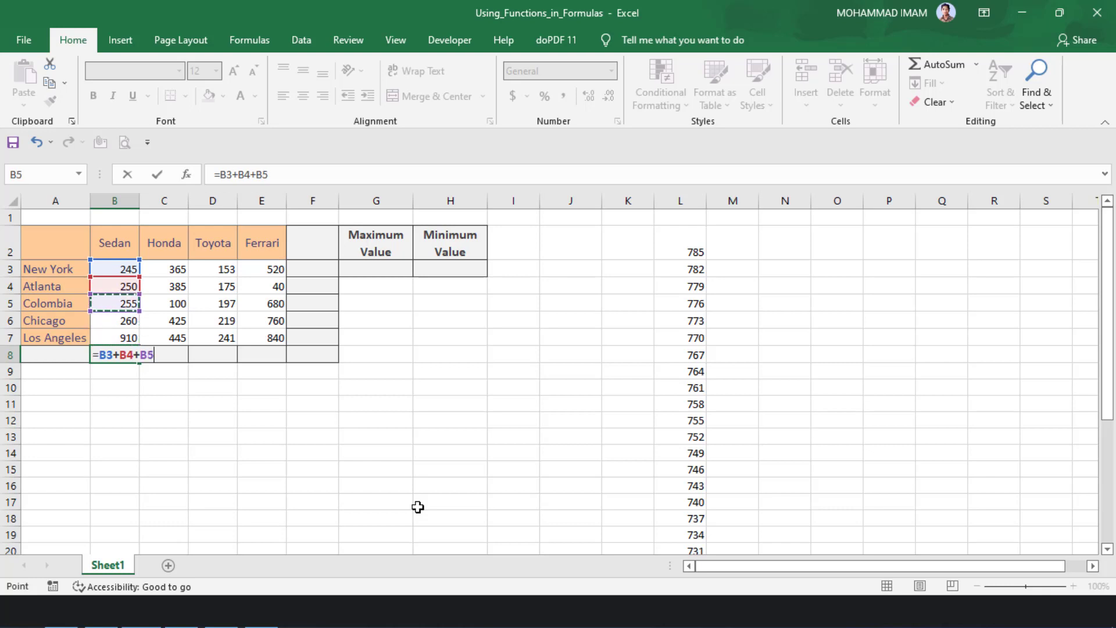
key(Down)
text(+)
key(Up)
key(Up)
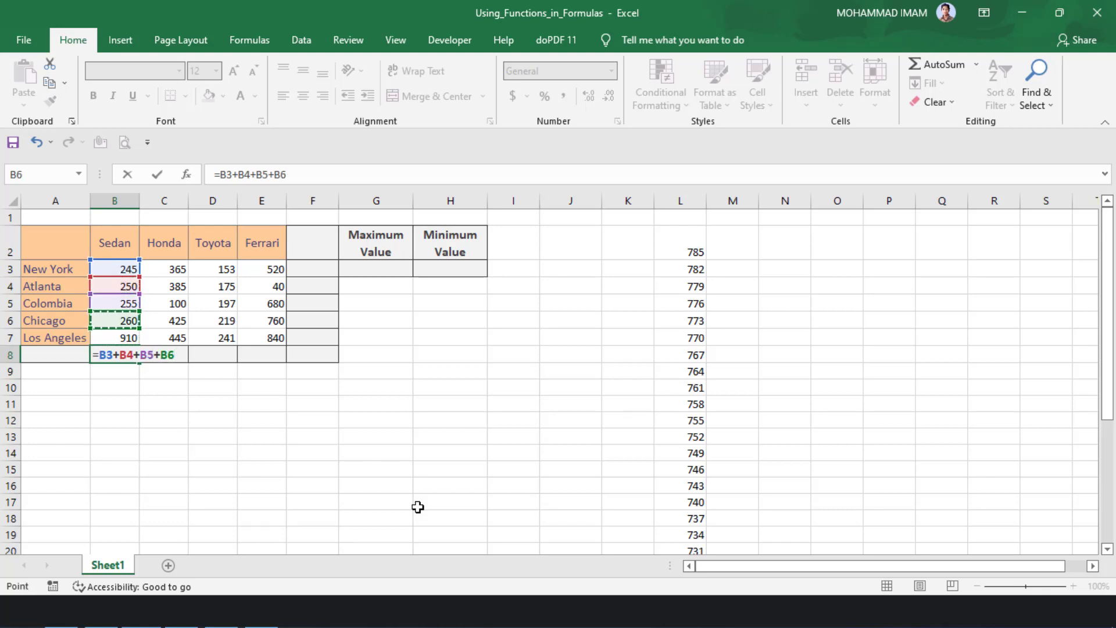
text(+)
key(Up)
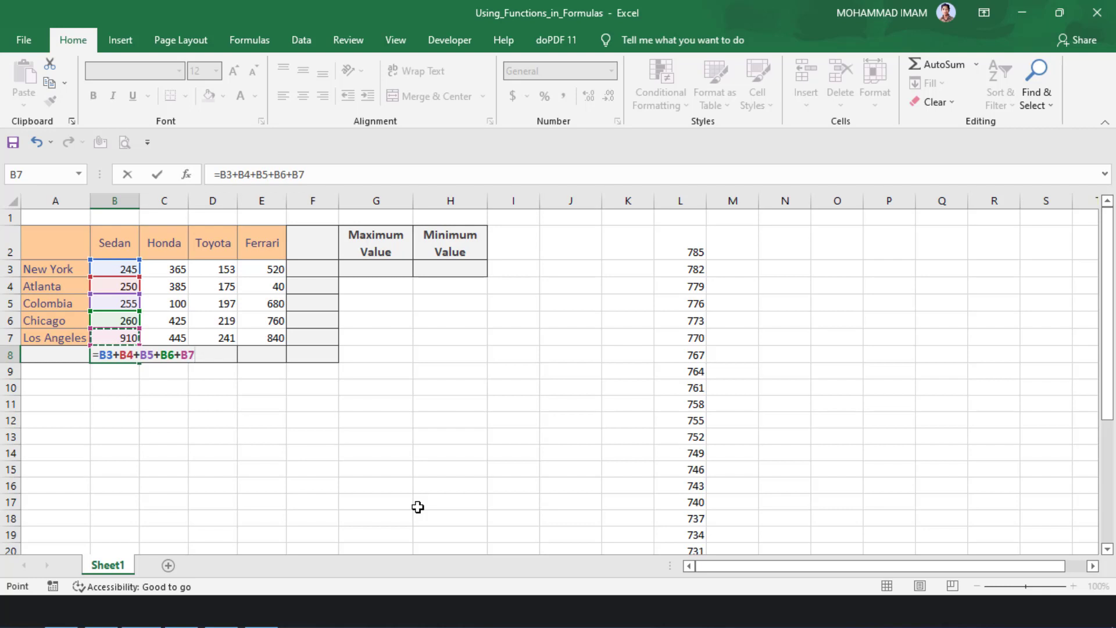
key(Return)
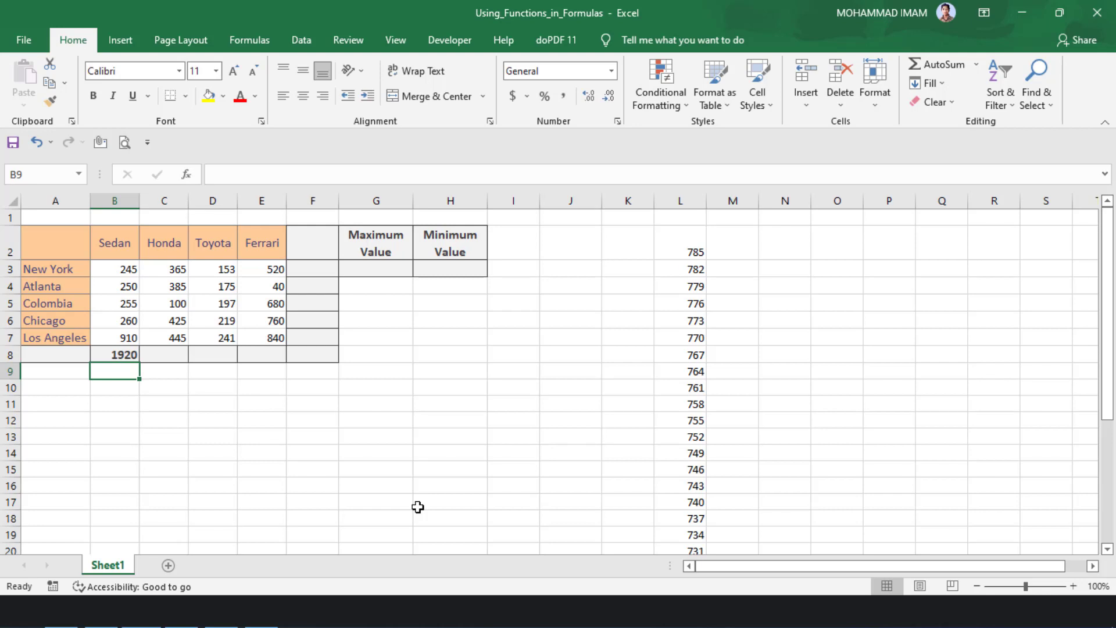
key(Up)
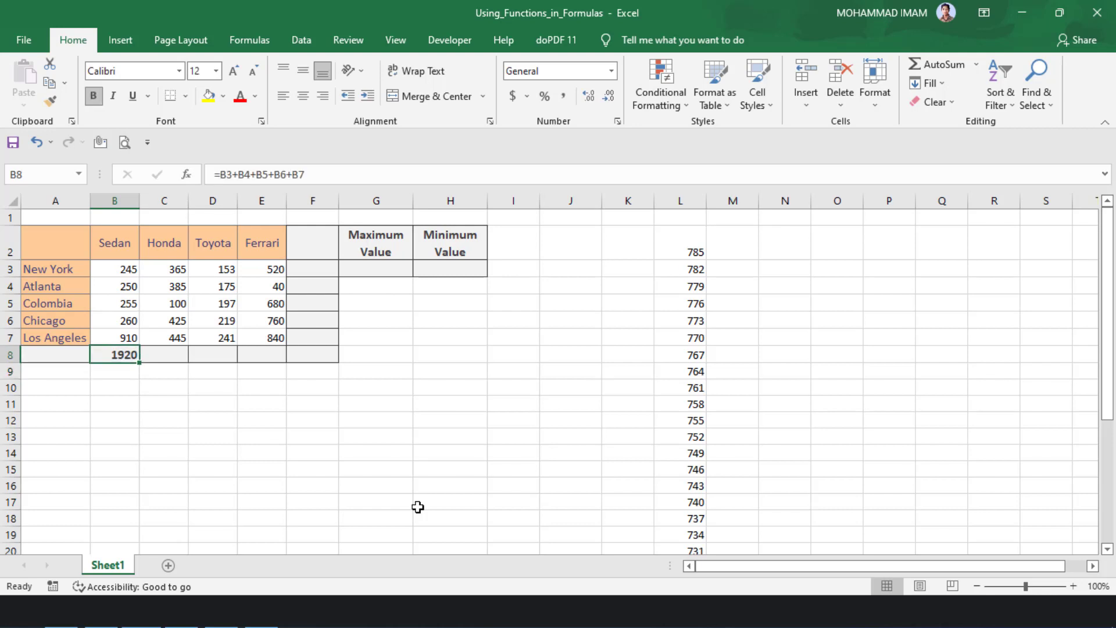
Build a SUM formula in cell C8 with the Honda cells C3, C4, C5, C6 and C7 as separate comma-delimited arguments
key(Right)
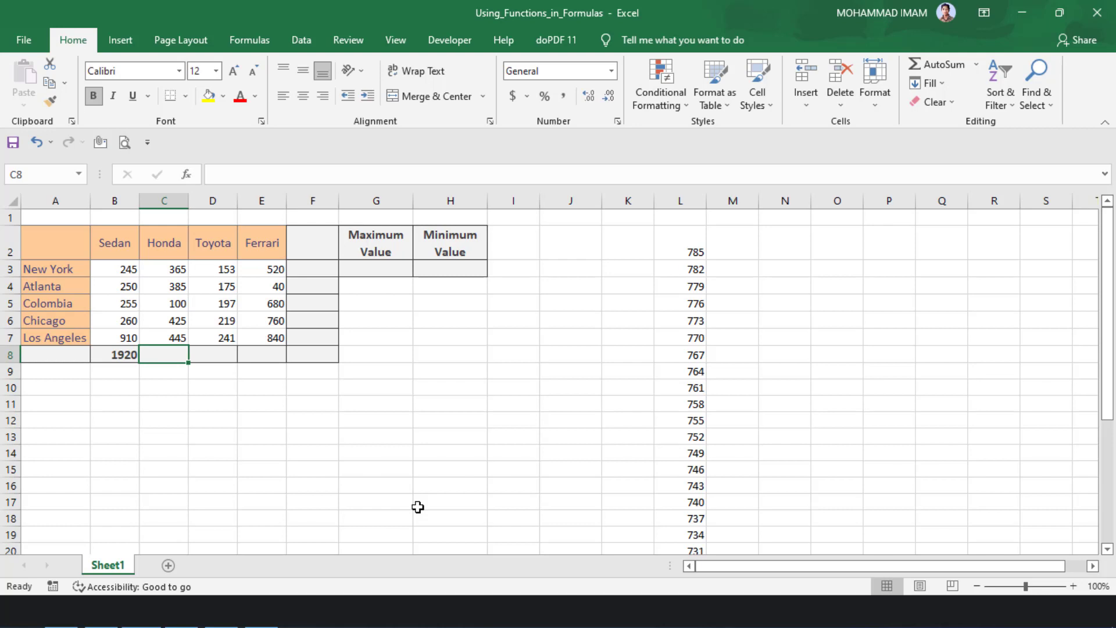
text(=)
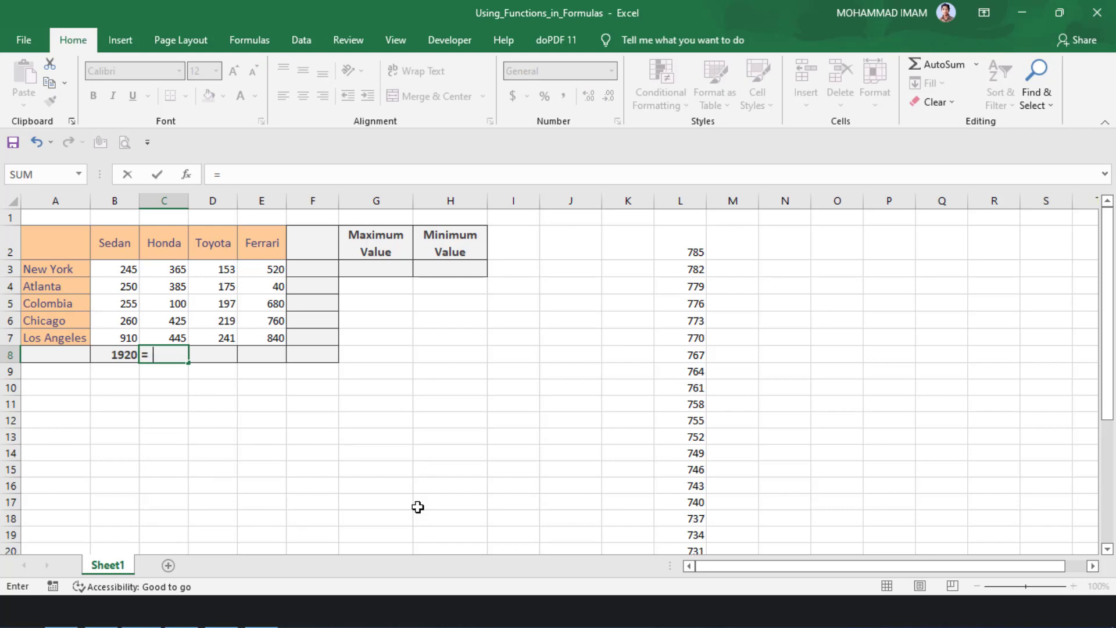
text( sum)
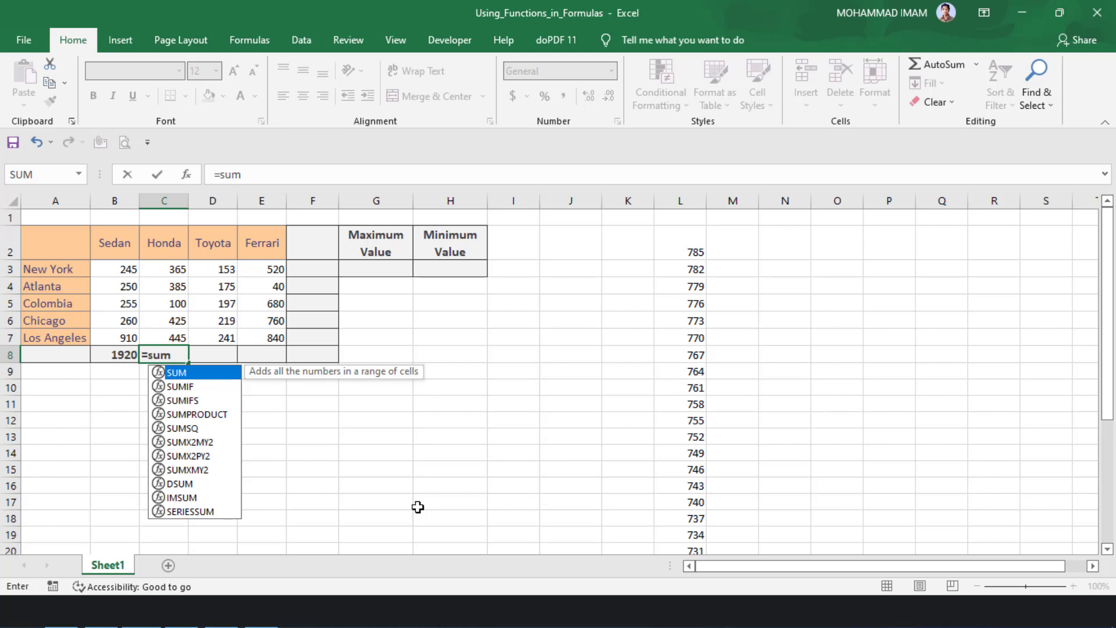
text(()
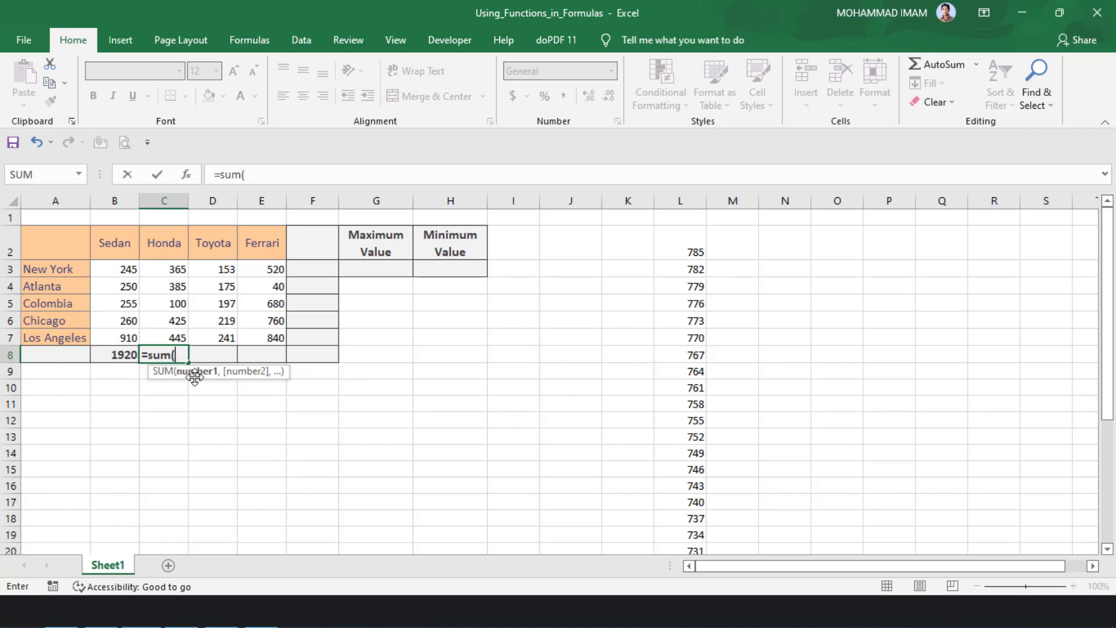
click(168, 270)
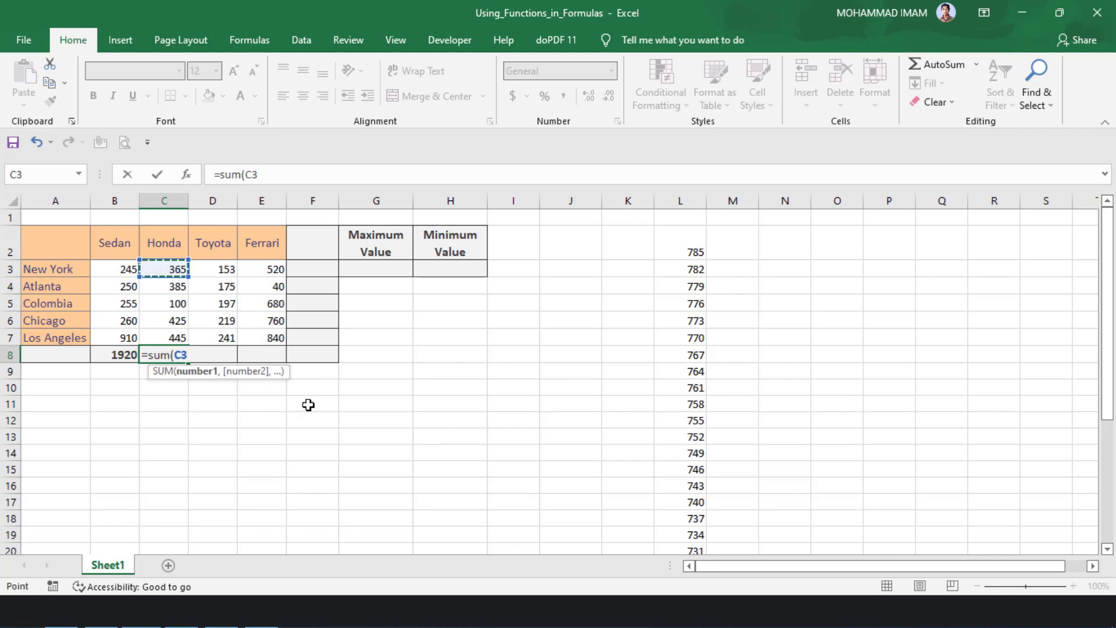
text(,)
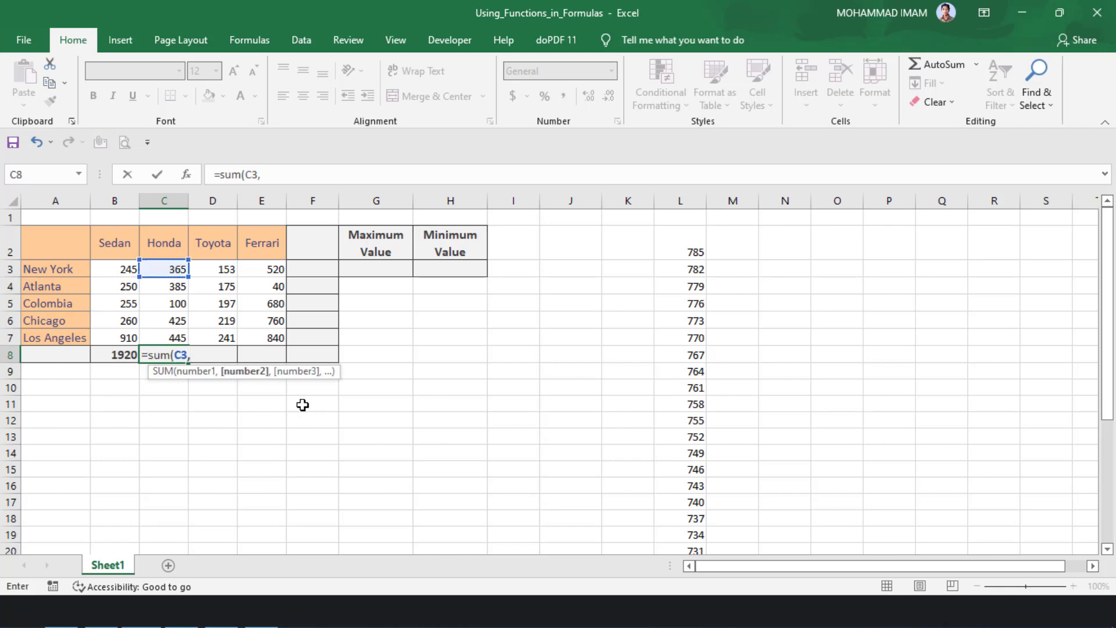
click(169, 287)
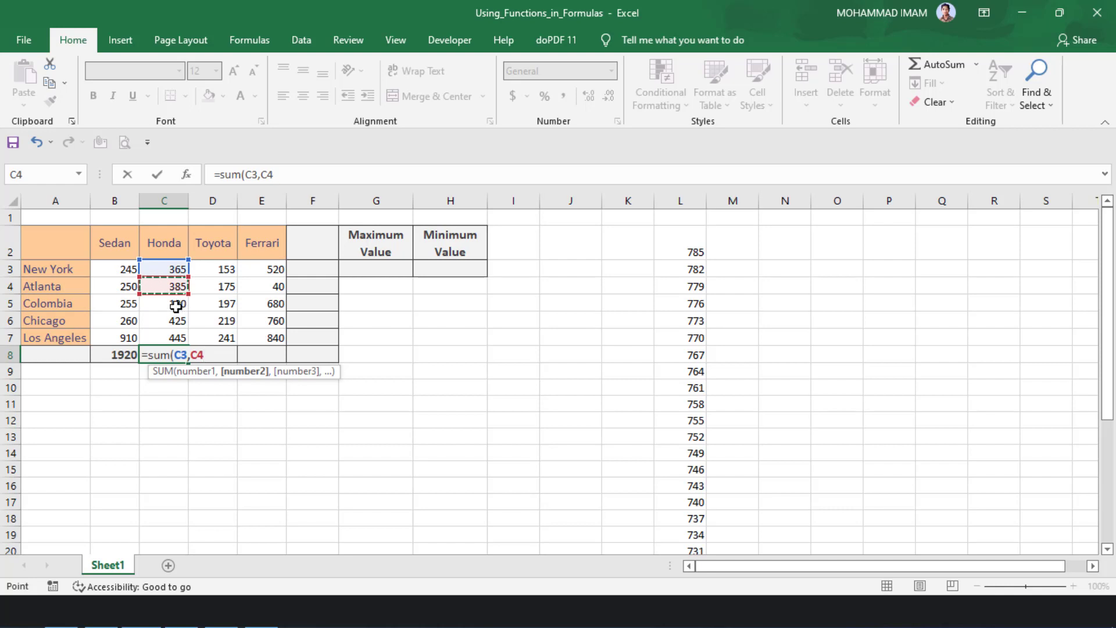
text(,)
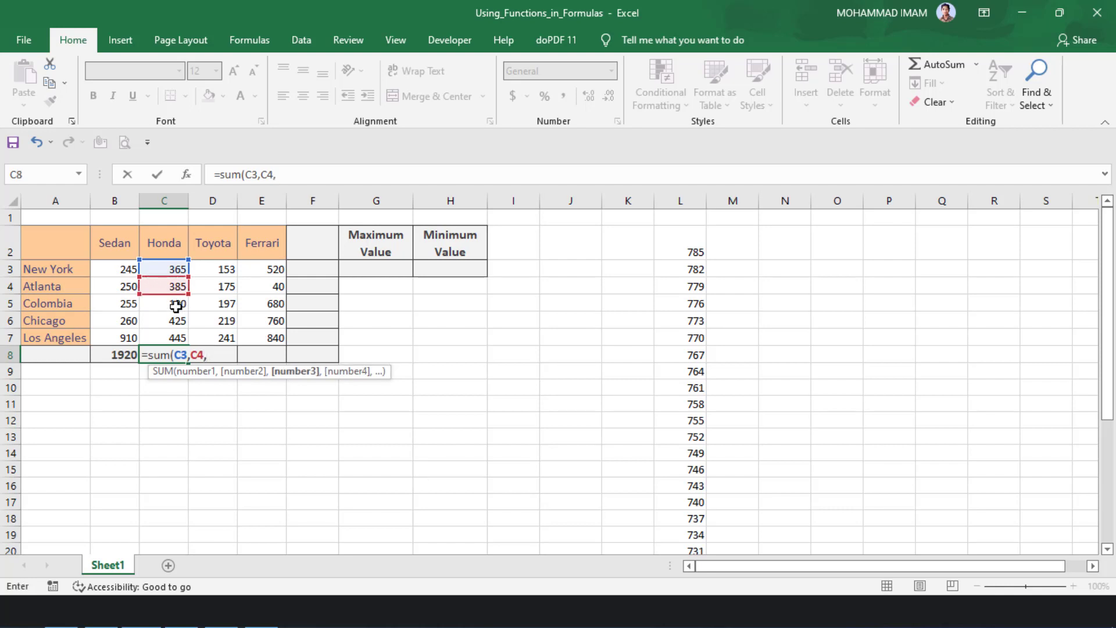
click(176, 305)
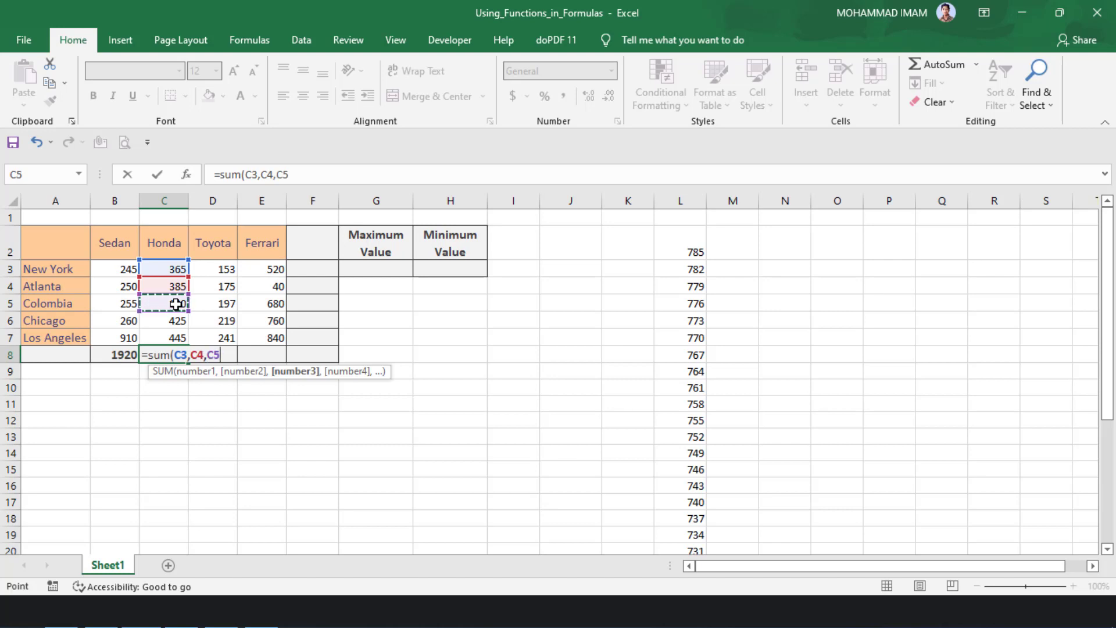
text(,)
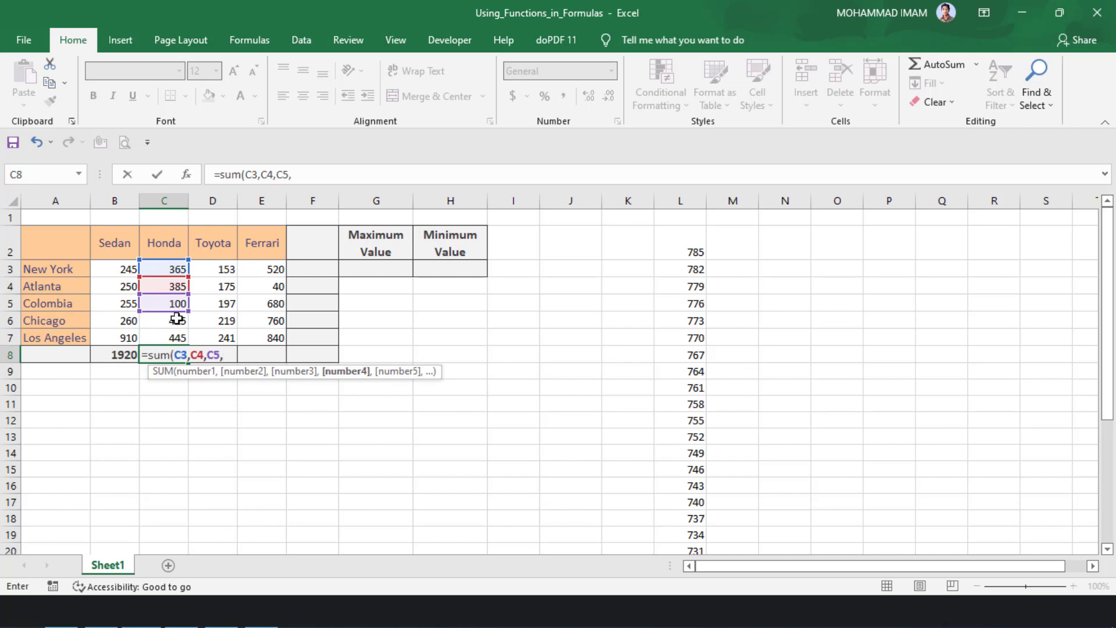
click(177, 320)
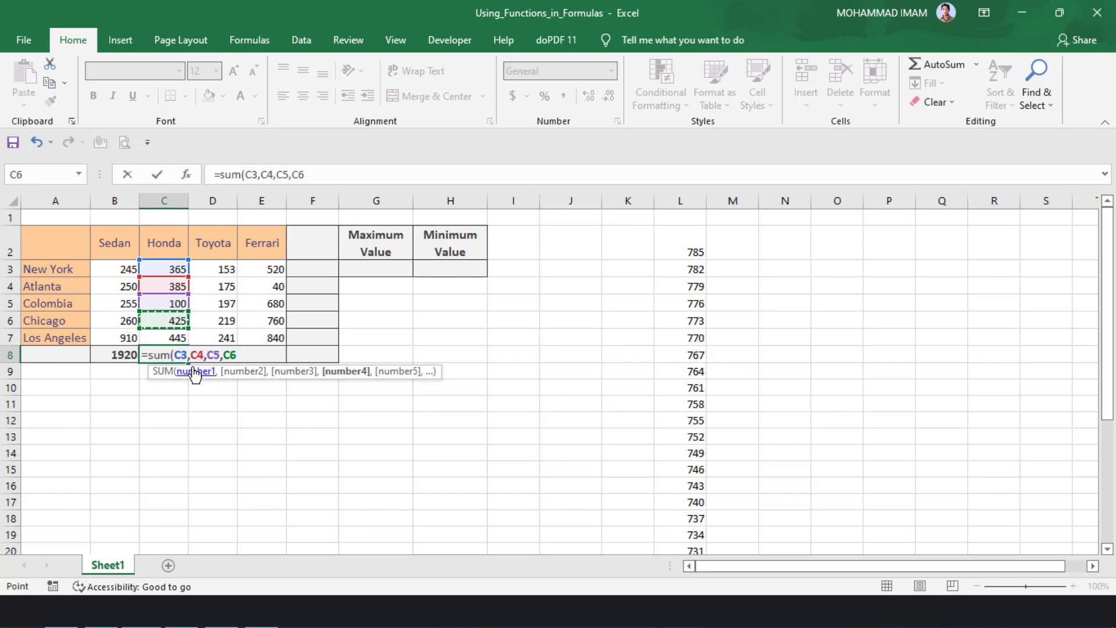
text(,)
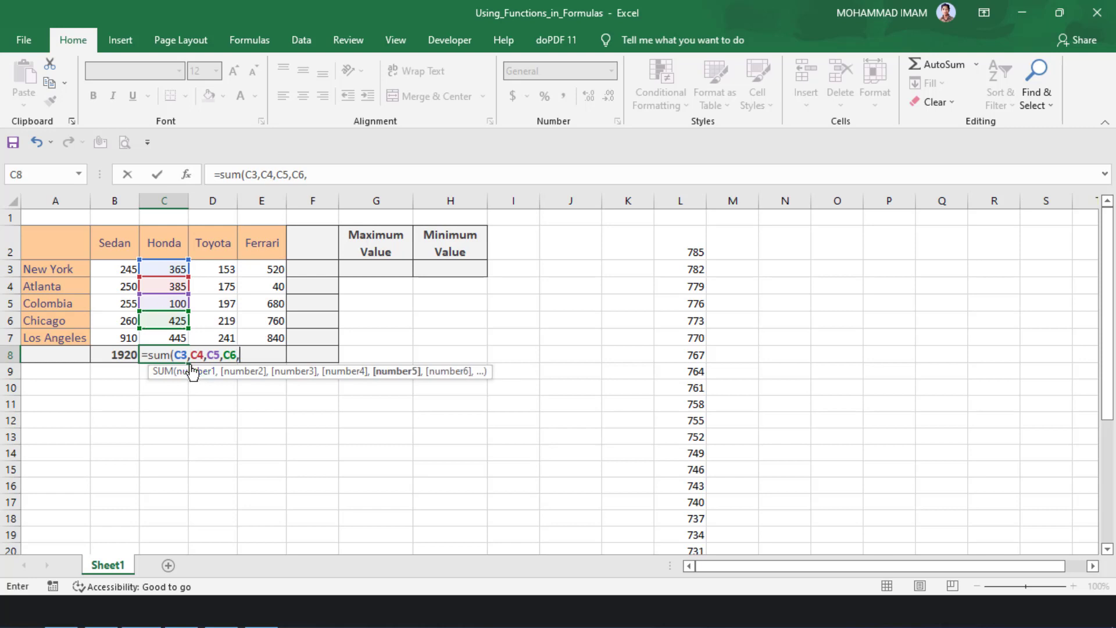
click(174, 338)
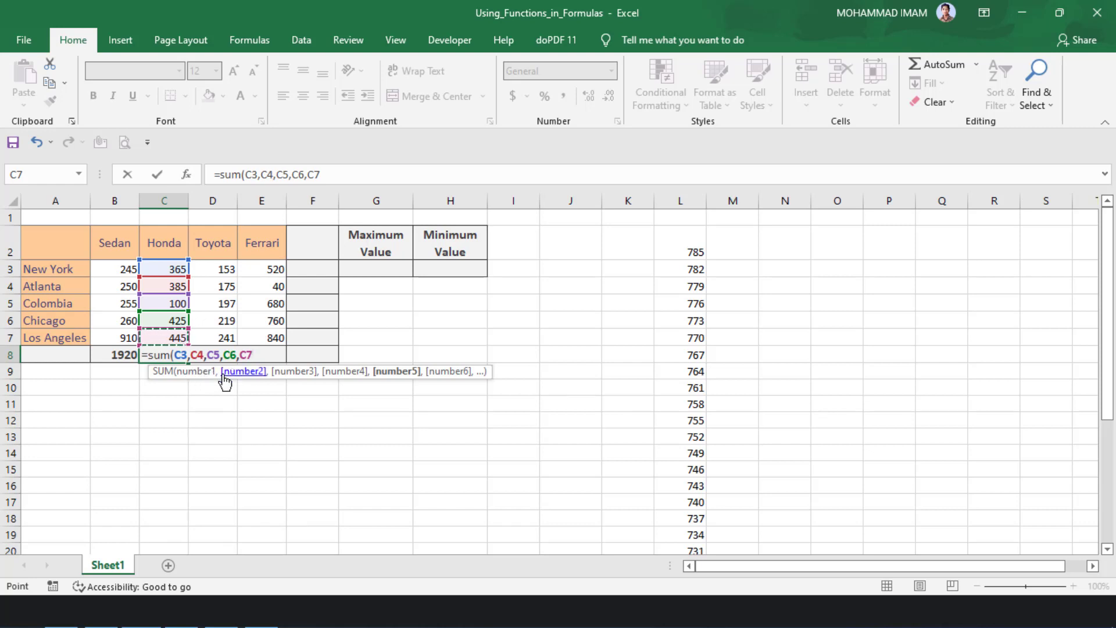
Highlight the SUM arguments number1 through number5 one by one in the C8 formula to see which cell each represents
click(195, 372)
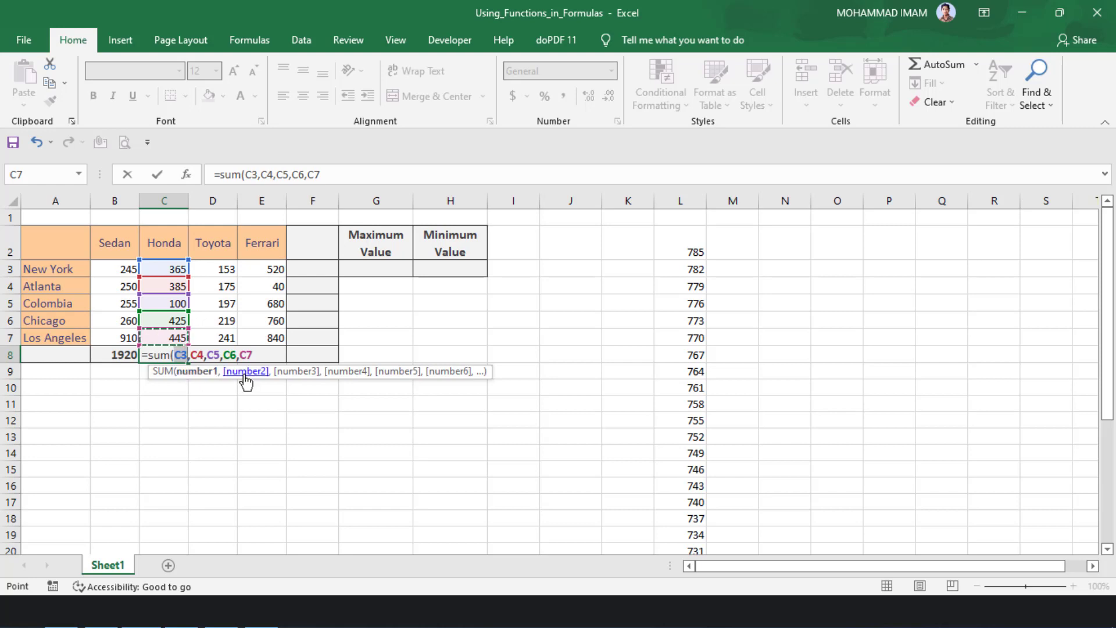
click(246, 372)
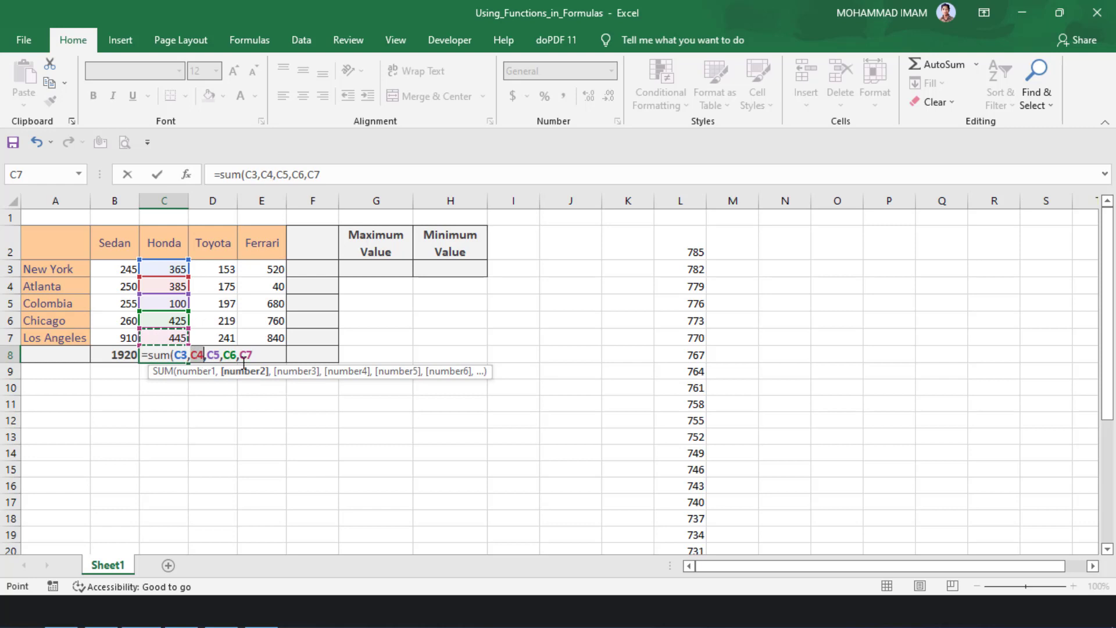
click(311, 375)
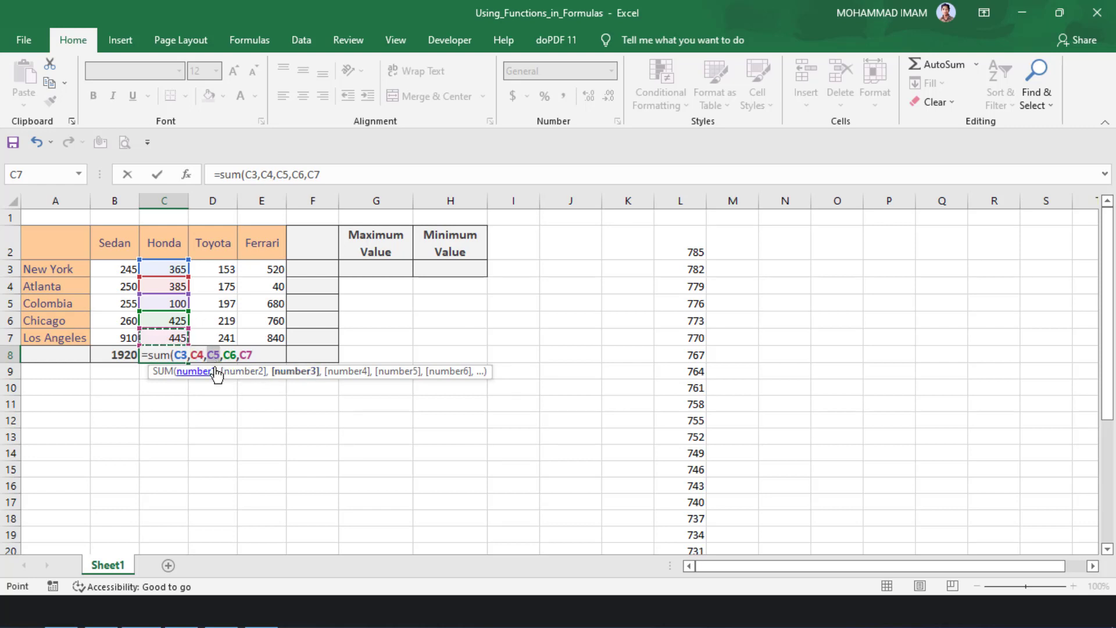
click(358, 375)
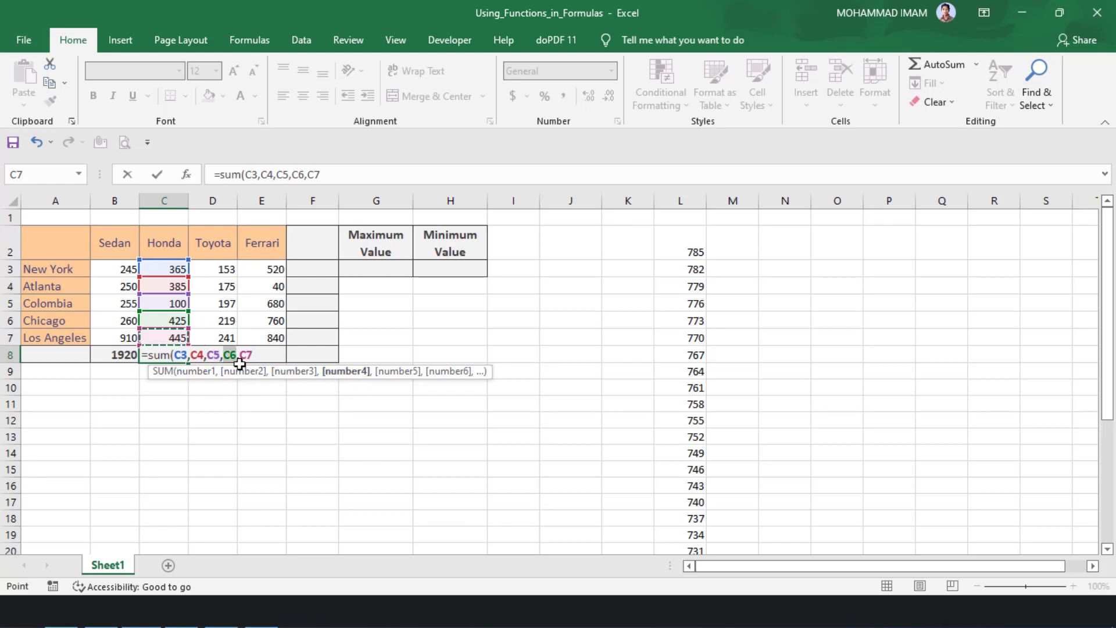
click(401, 375)
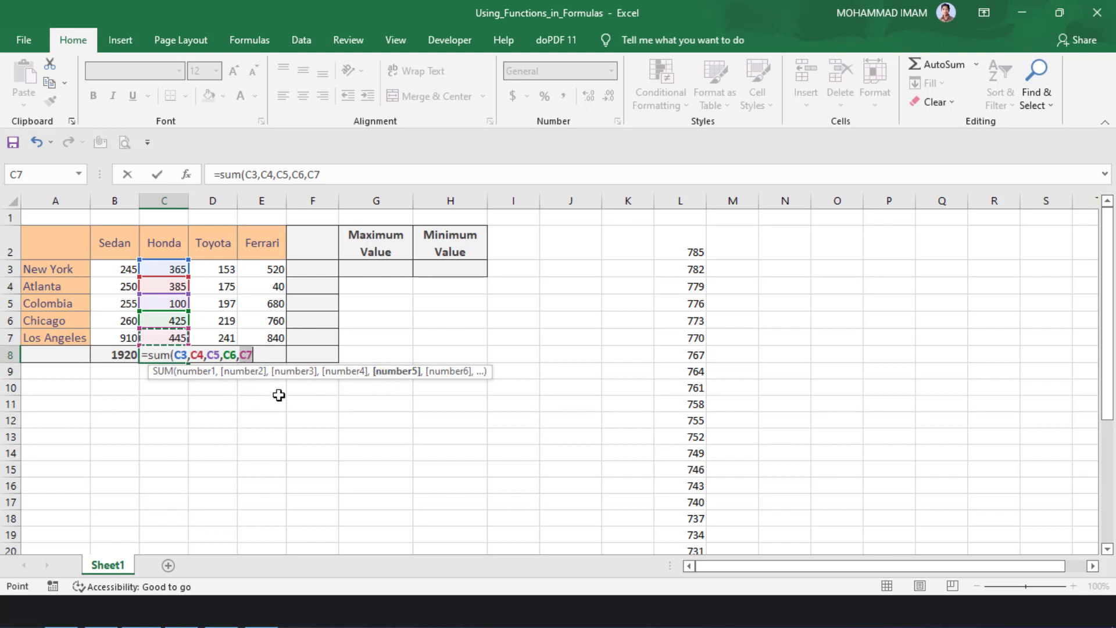
Close the parenthesis of the SUM formula in C8, enter it, and reselect the cell to review the formula
key(Right)
key(Left)
text())
key(Return)
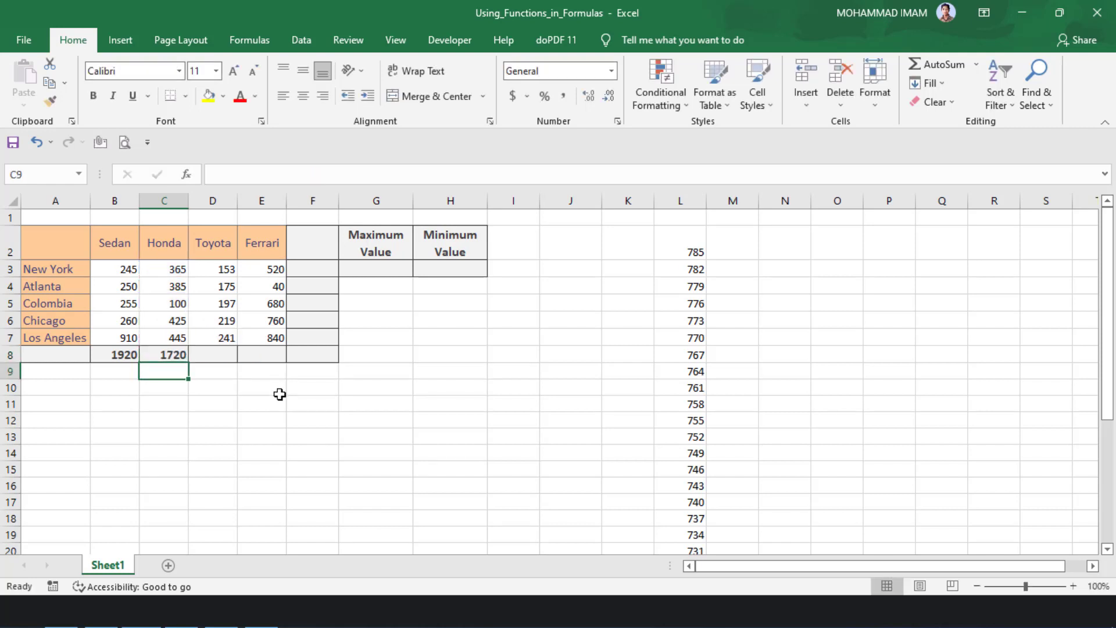
click(177, 359)
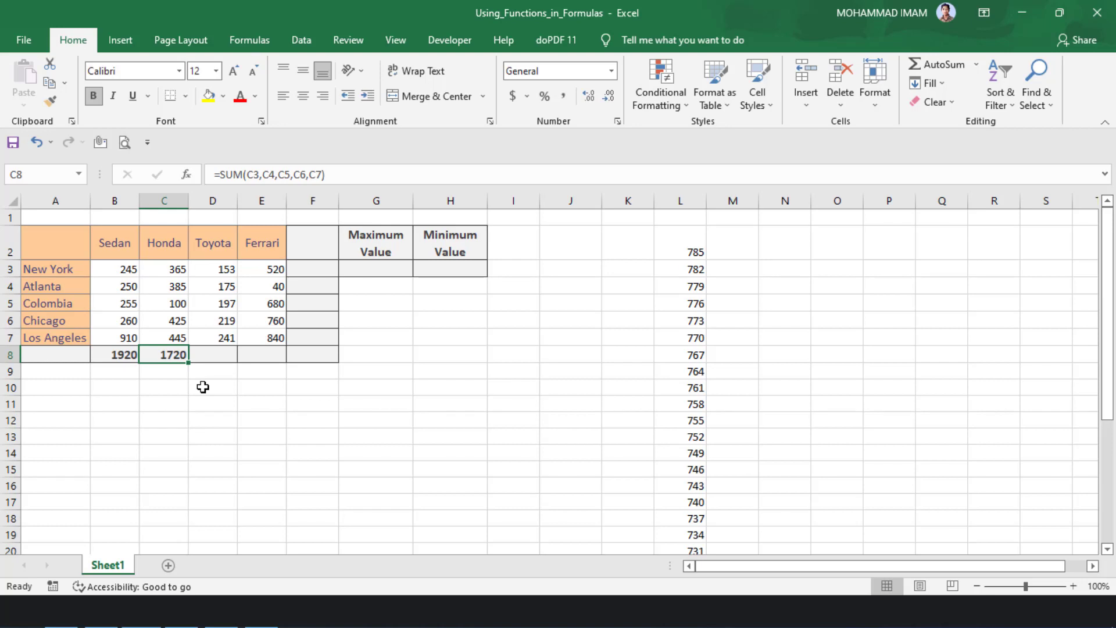
Total the Toyota column in cell D8 with a SUM formula over the range D3:D7
key(Right)
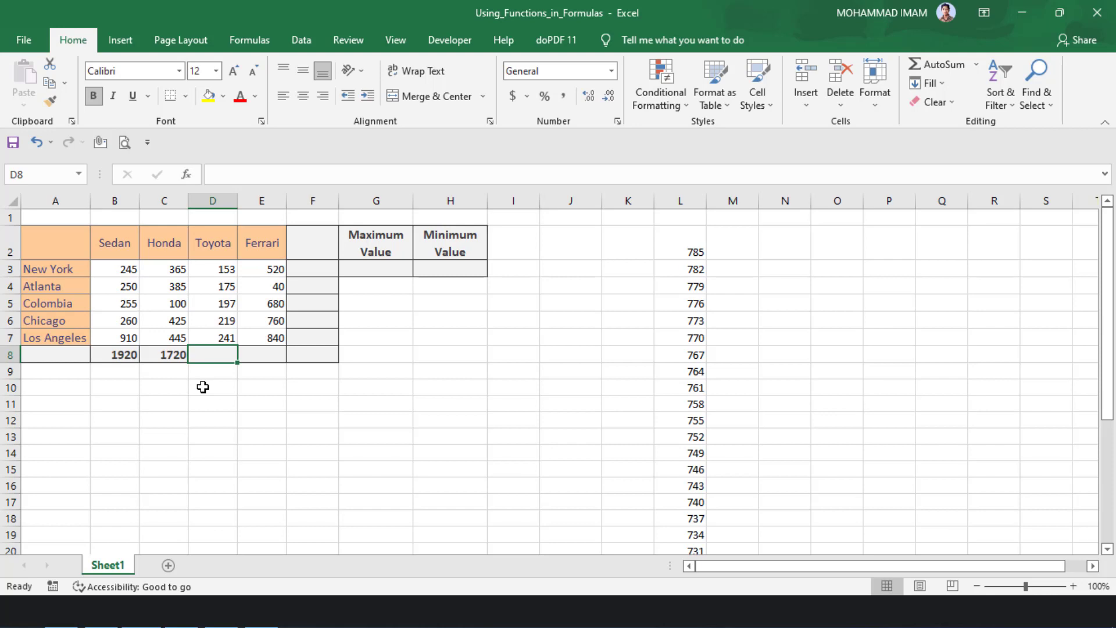
text(=)
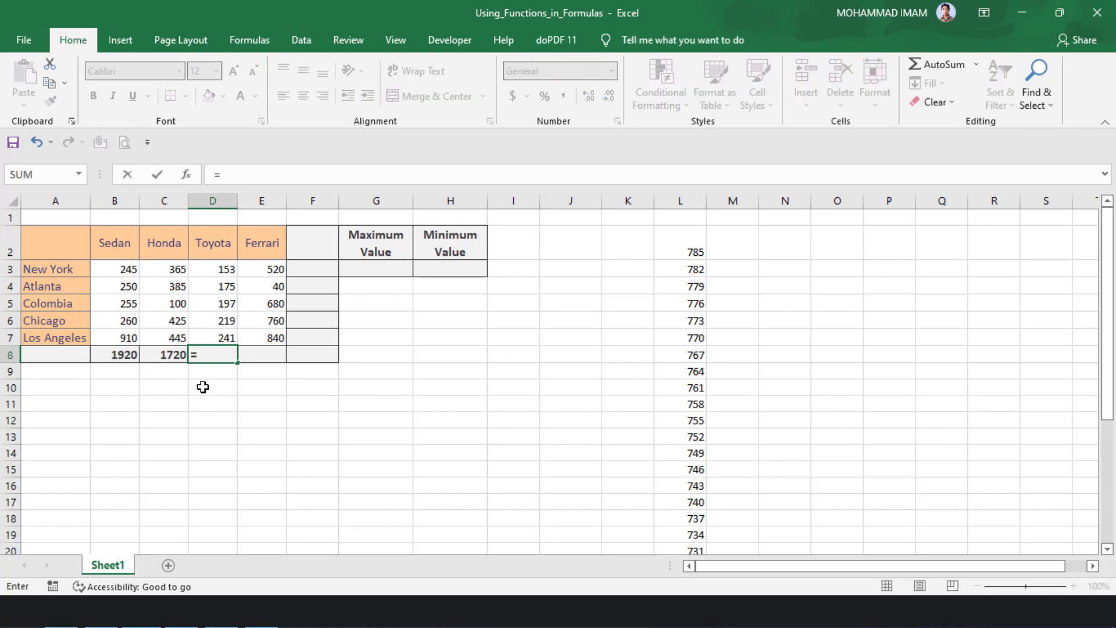
text(s)
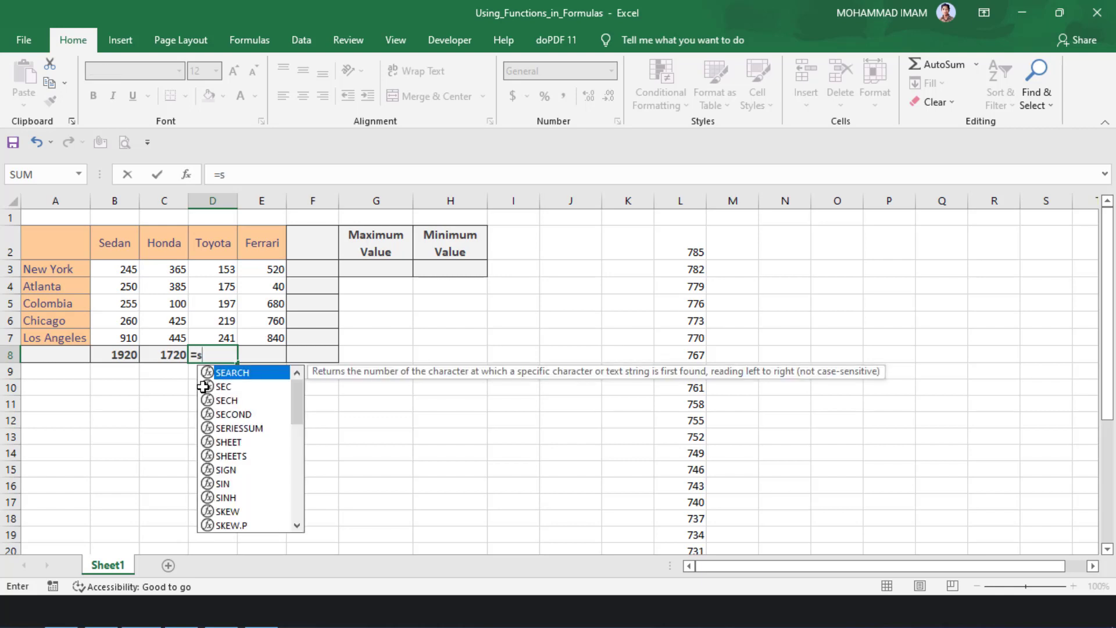
text(um)
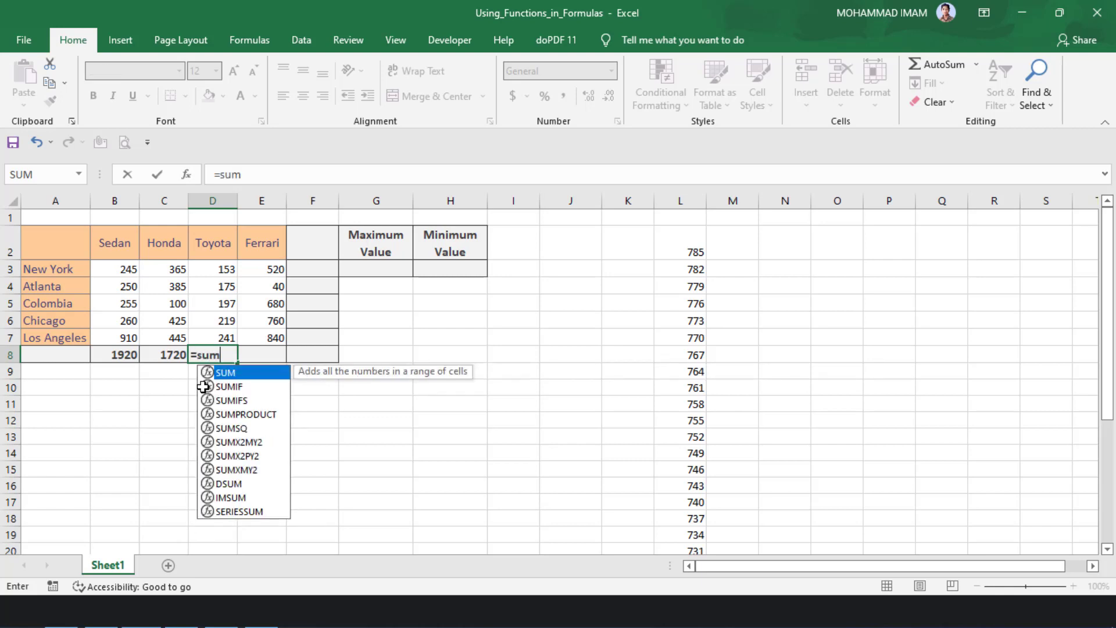
text(()
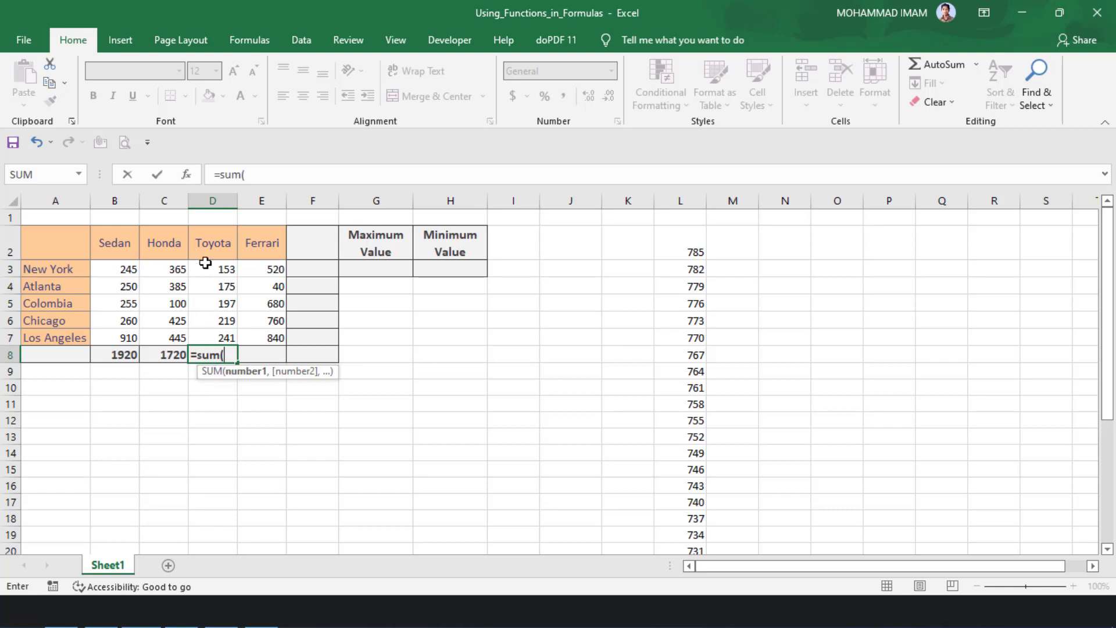
drag(206, 263, 216, 339)
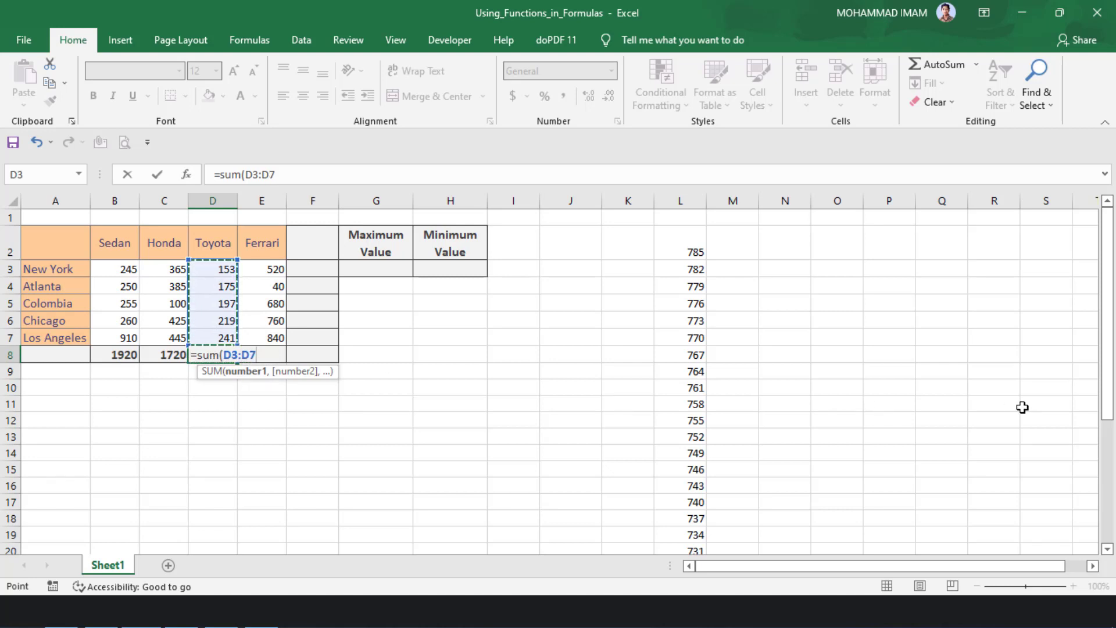
text())
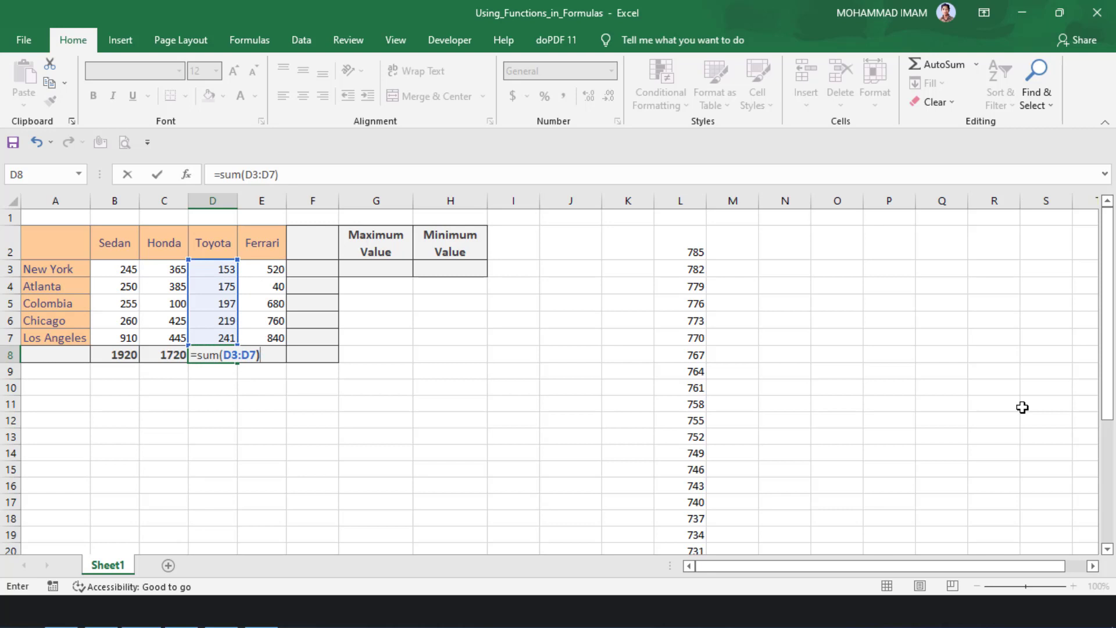
key(Return)
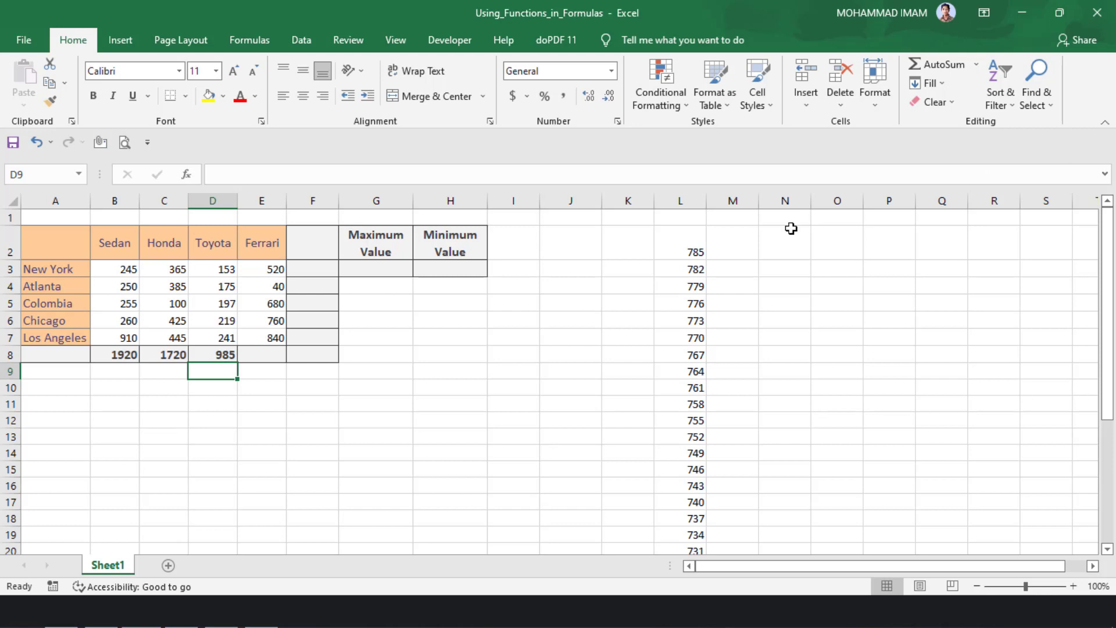
Total the Ferrari column in cell E8 by applying AutoSum to E3:E7, and reselect the cell to review its formula
click(261, 357)
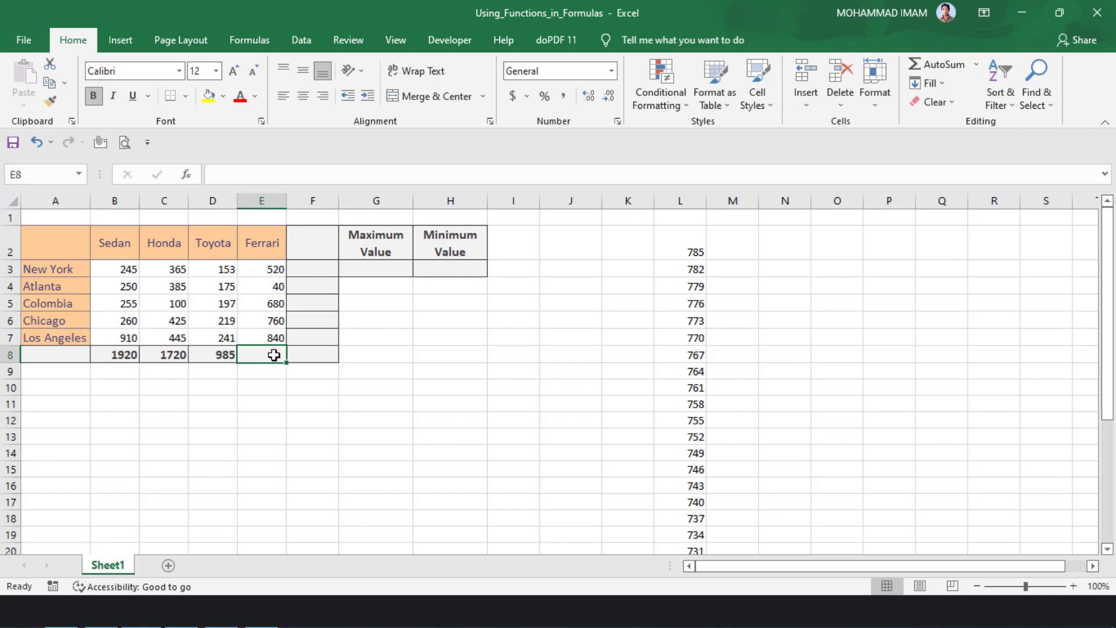
click(936, 66)
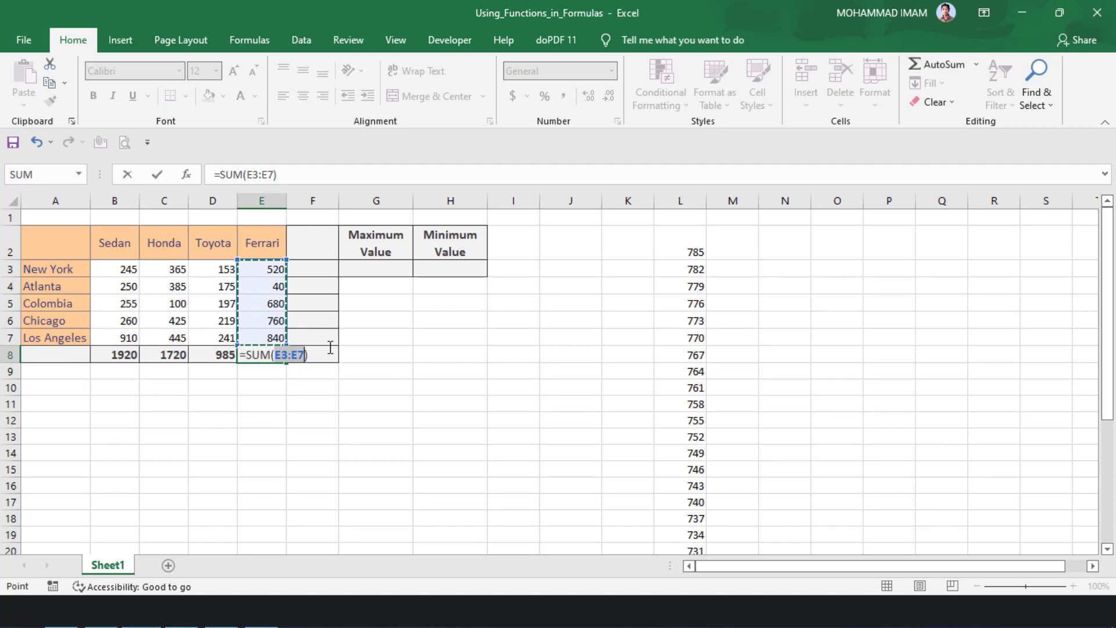
key(Return)
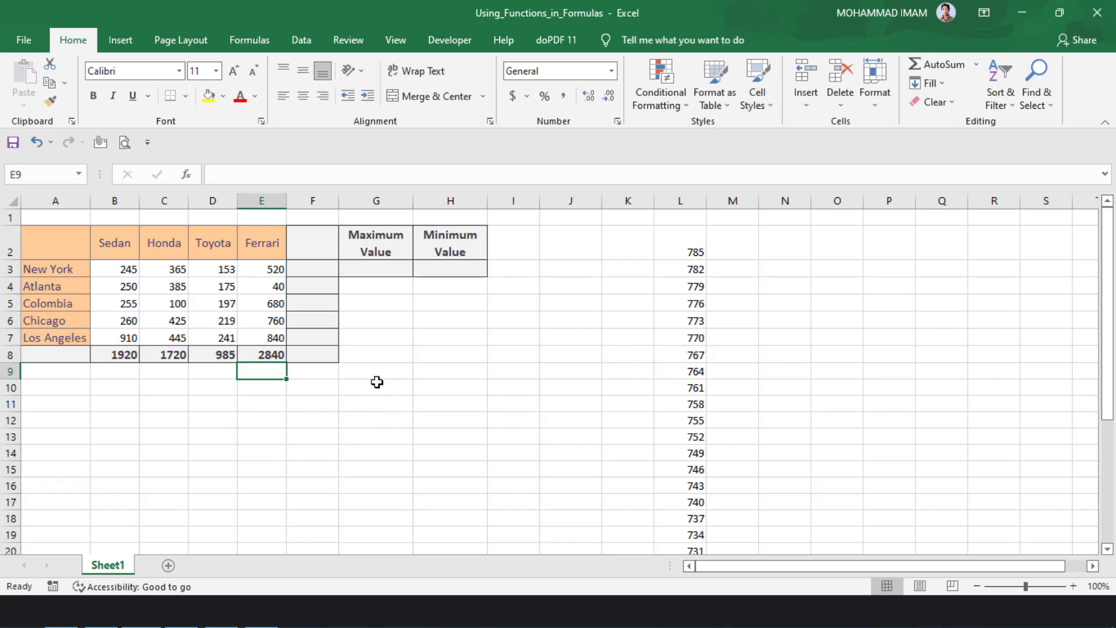
click(270, 354)
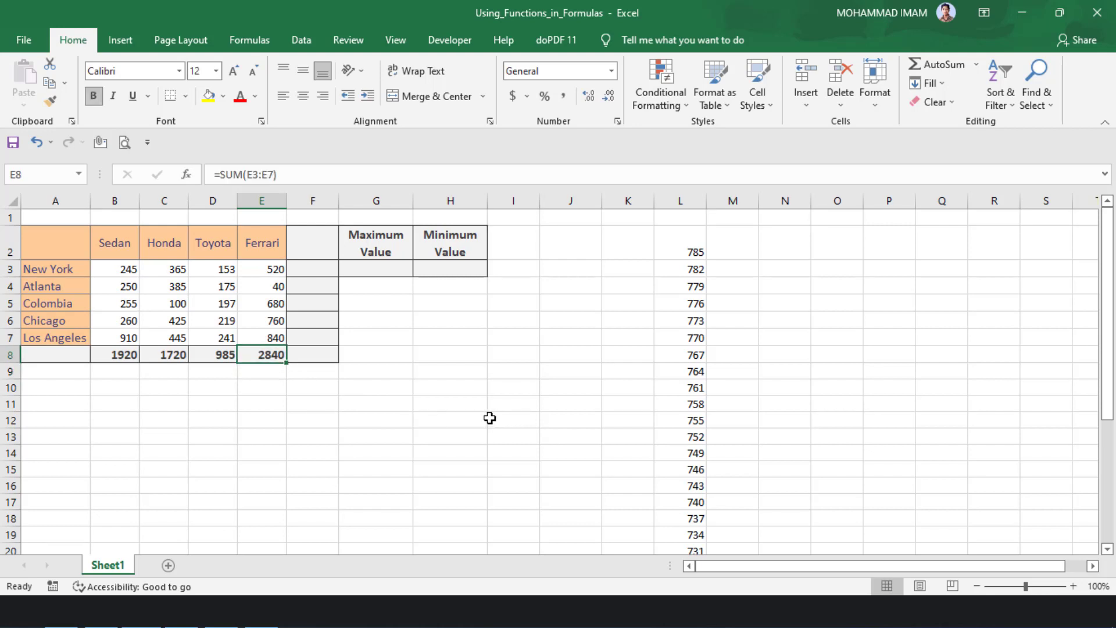
Enter the heading TOTAL in cell F2, beside the Ferrari heading
click(318, 254)
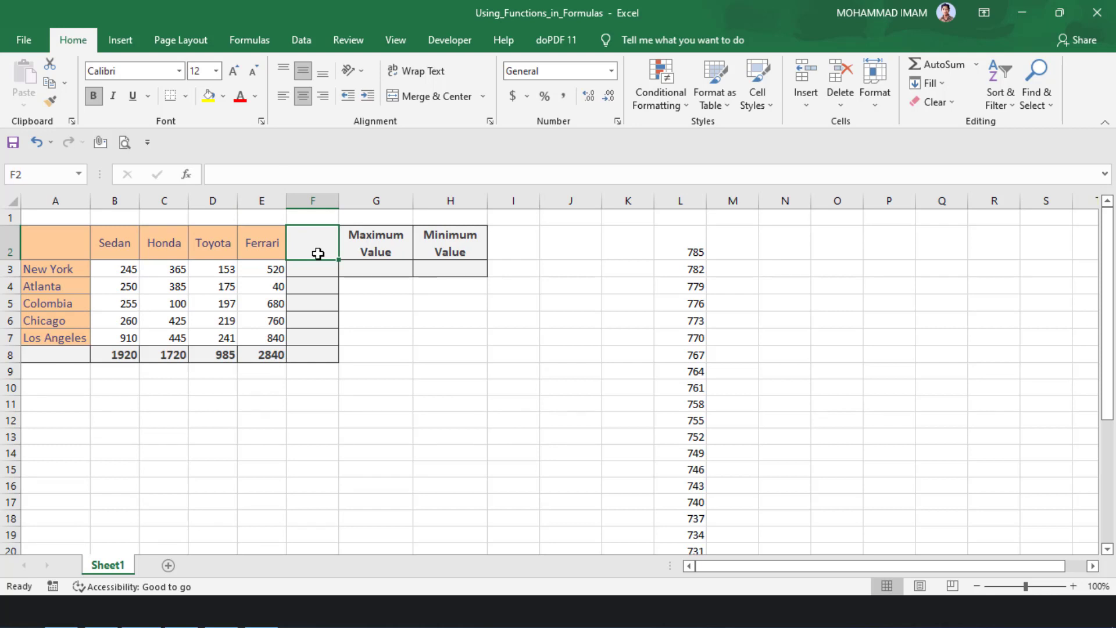
text(t)
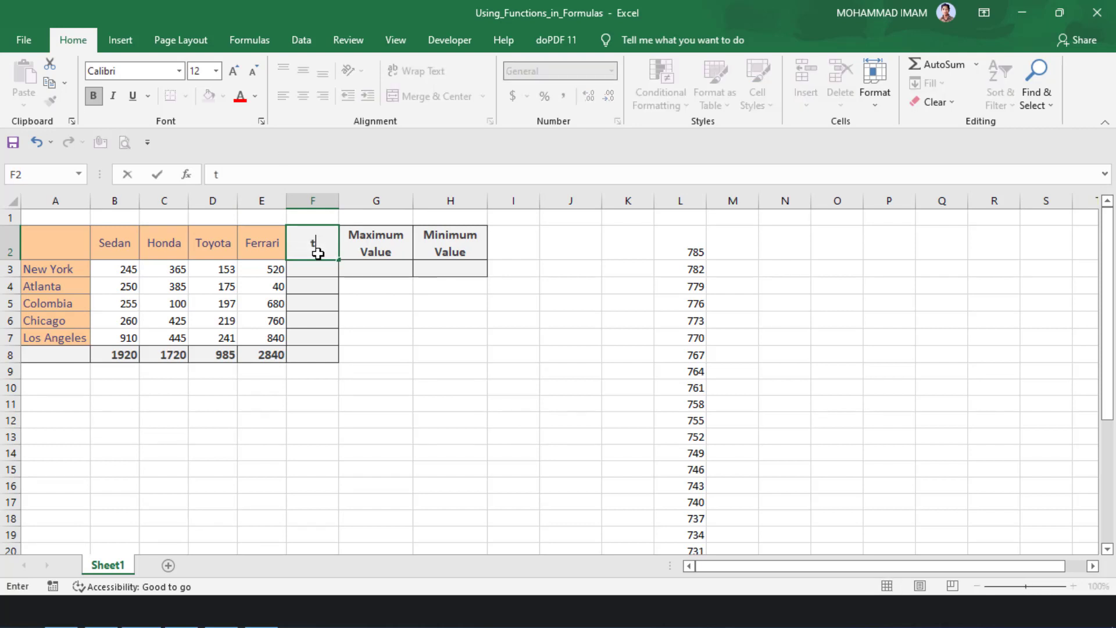
text(TOA)
key(BackSpace)
text(TAL)
key(Return)
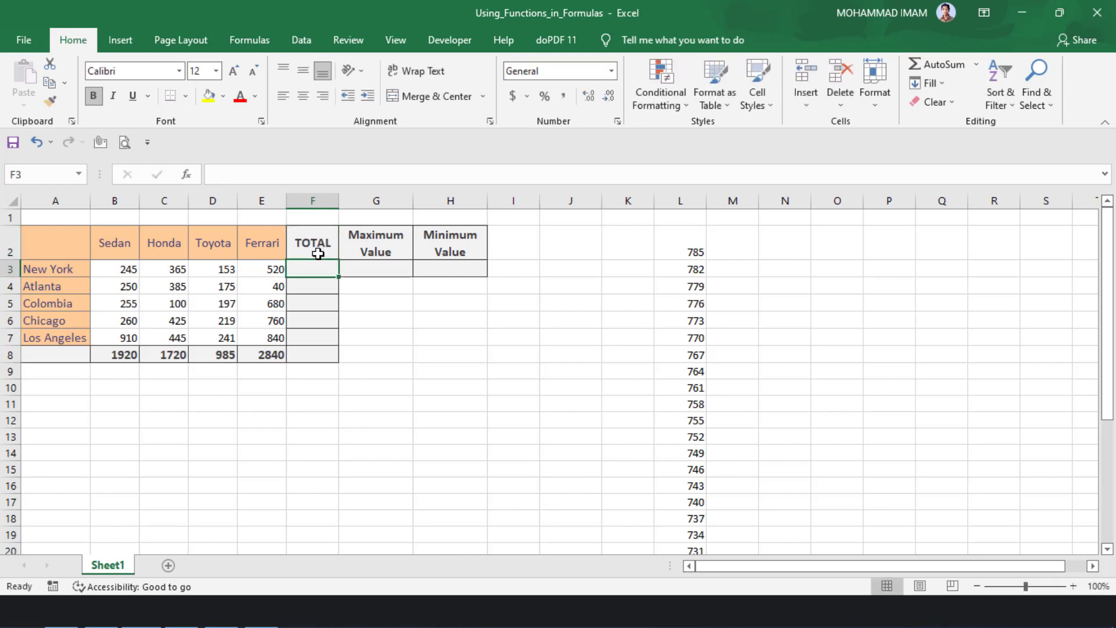
Total the New York row in cell F3 with =SUM(B3:E3) and reselect the cell to review the formula
text(=)
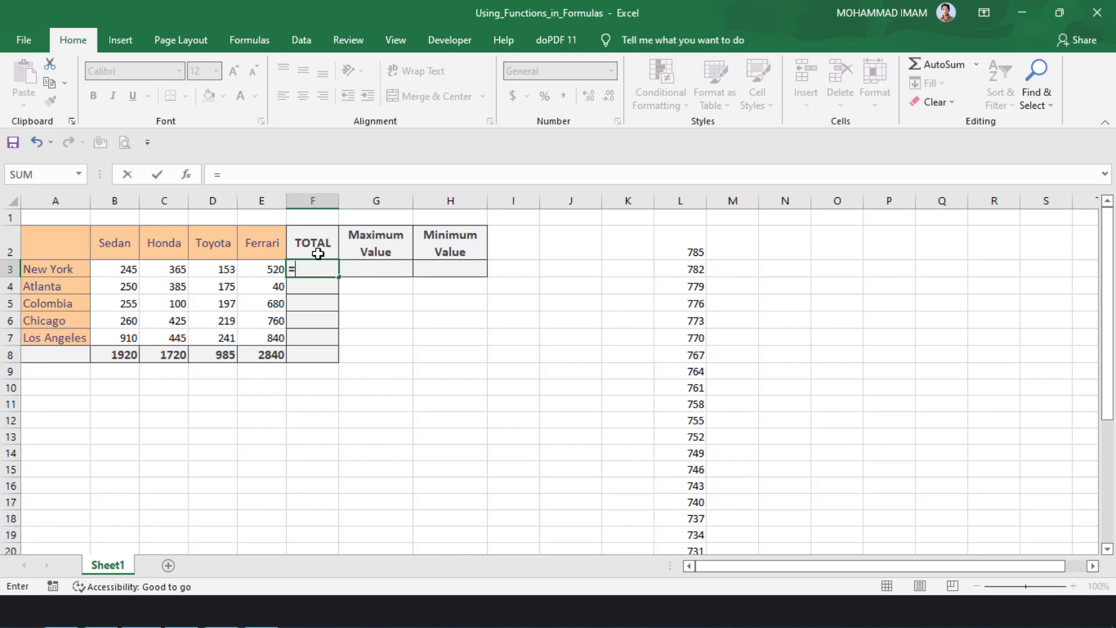
text(SUM)
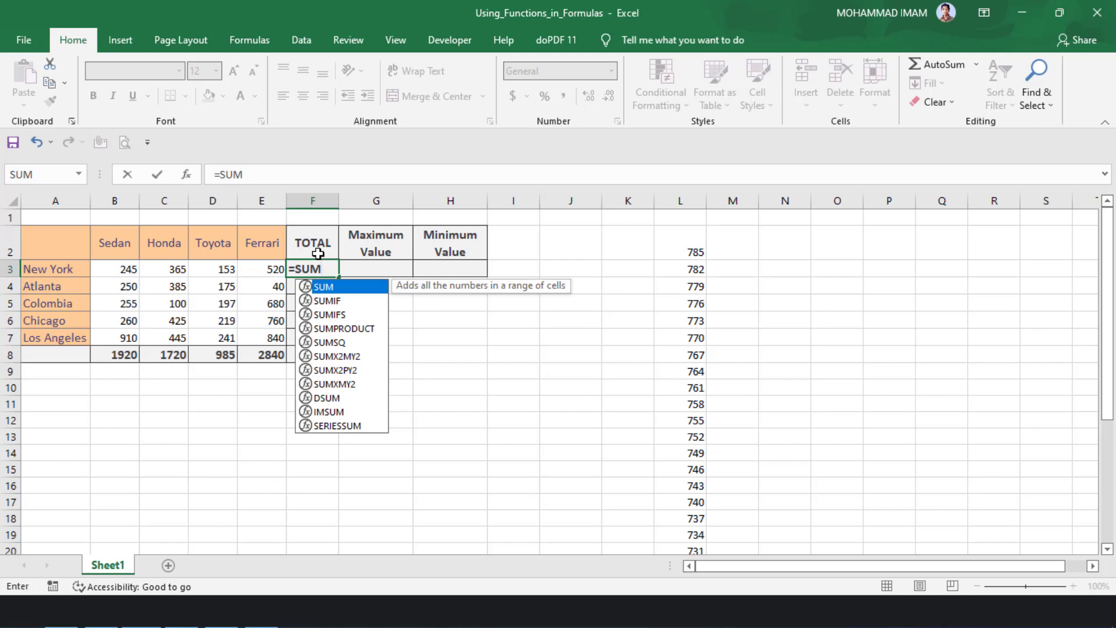
text(()
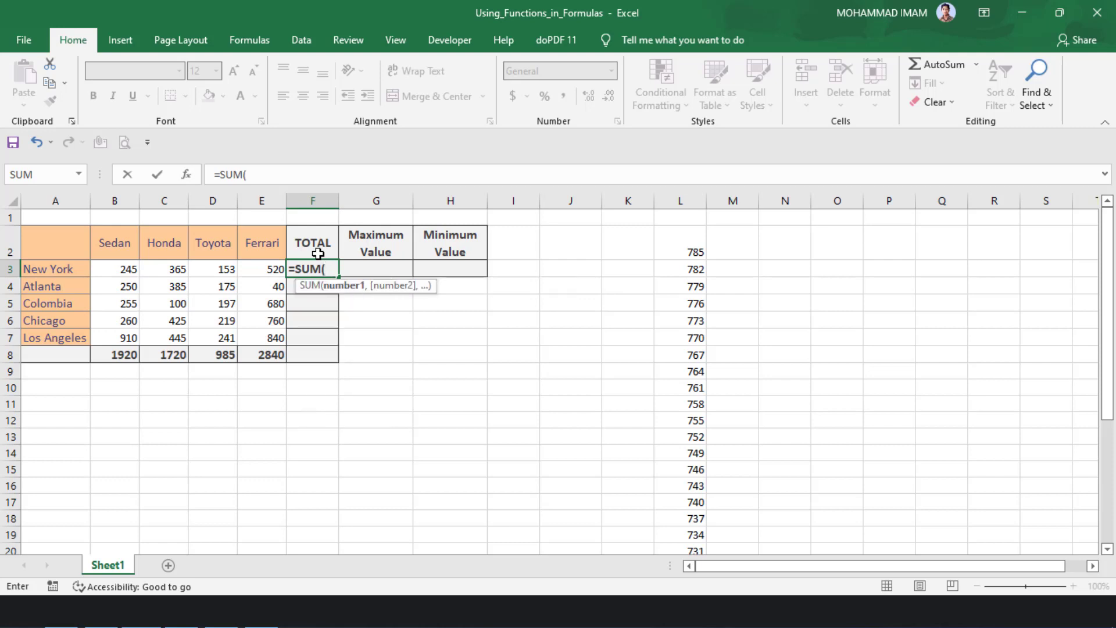
drag(111, 271, 275, 268)
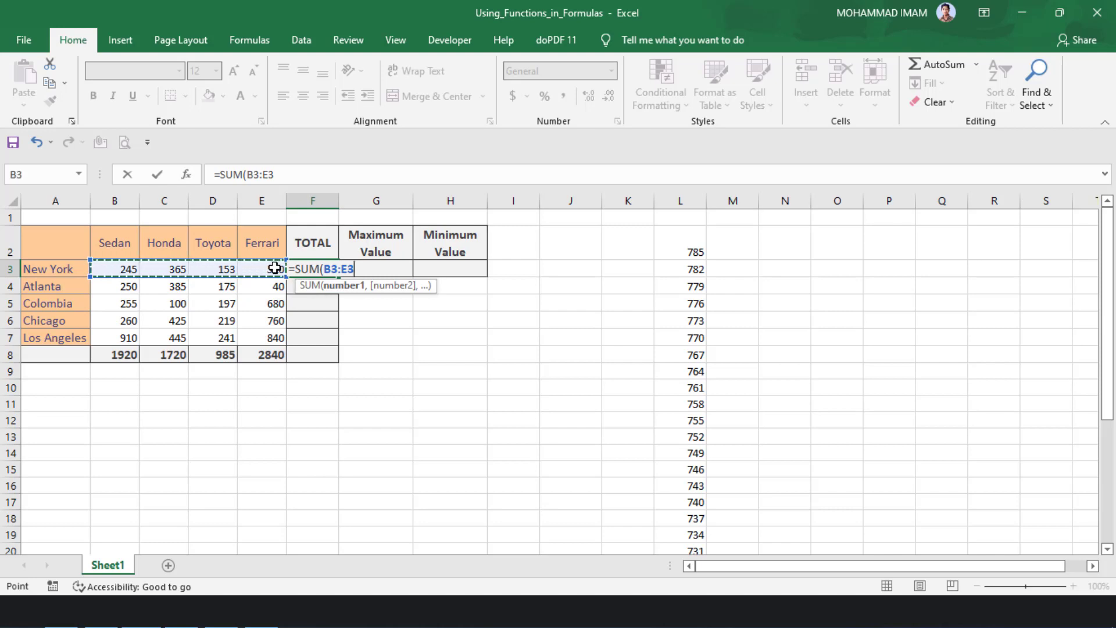
text())
key(Return)
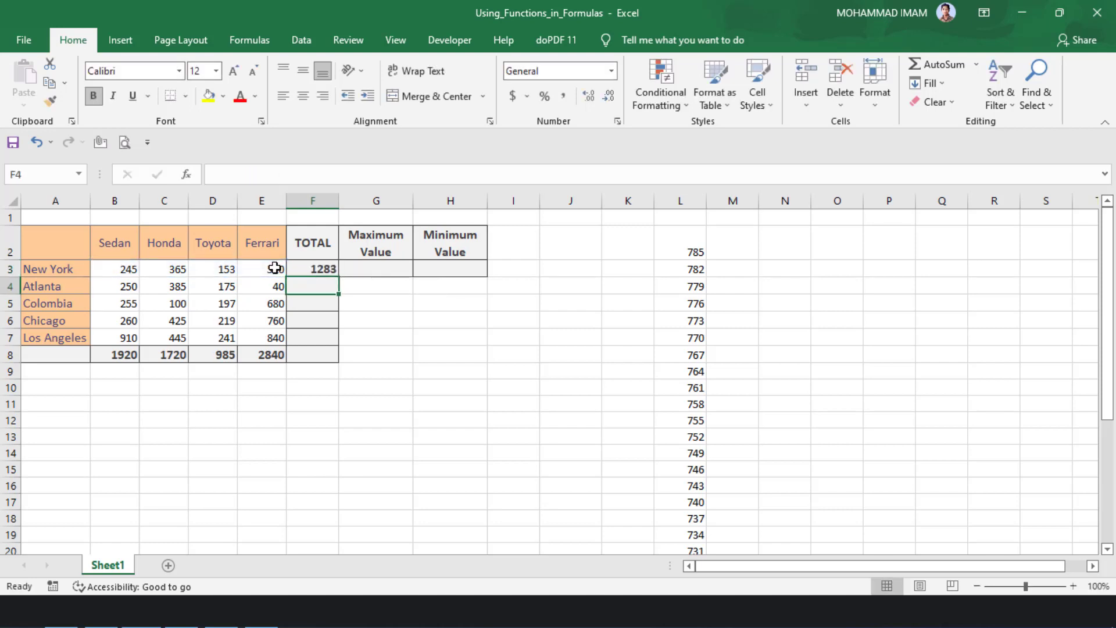
click(319, 268)
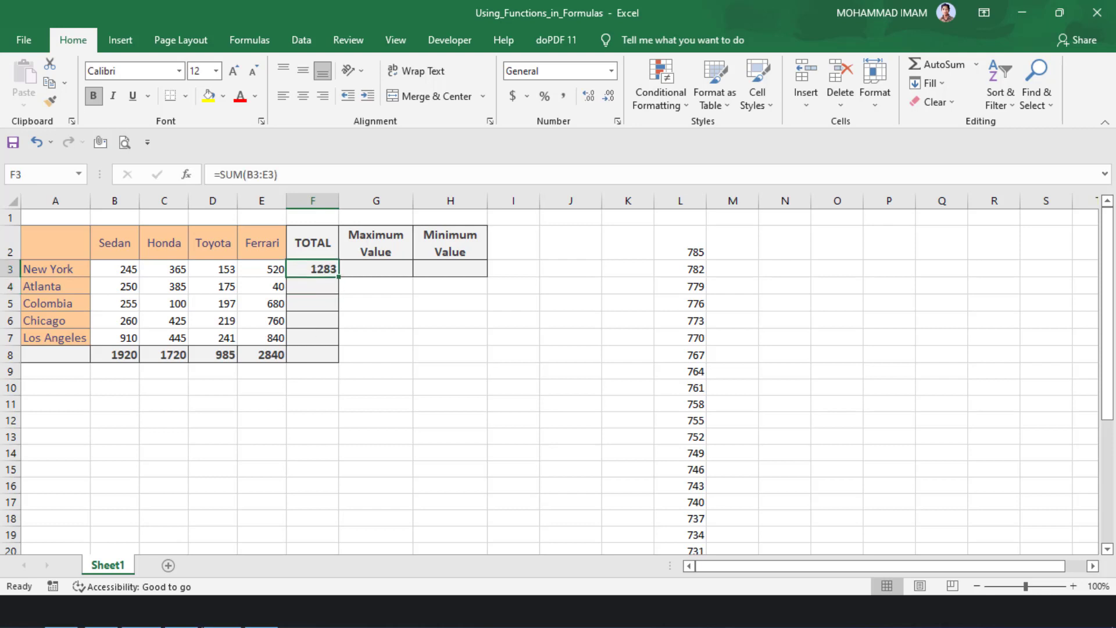
Total the Atlanta row in cell F4 with a SUM formula over the range B4:E4
click(333, 288)
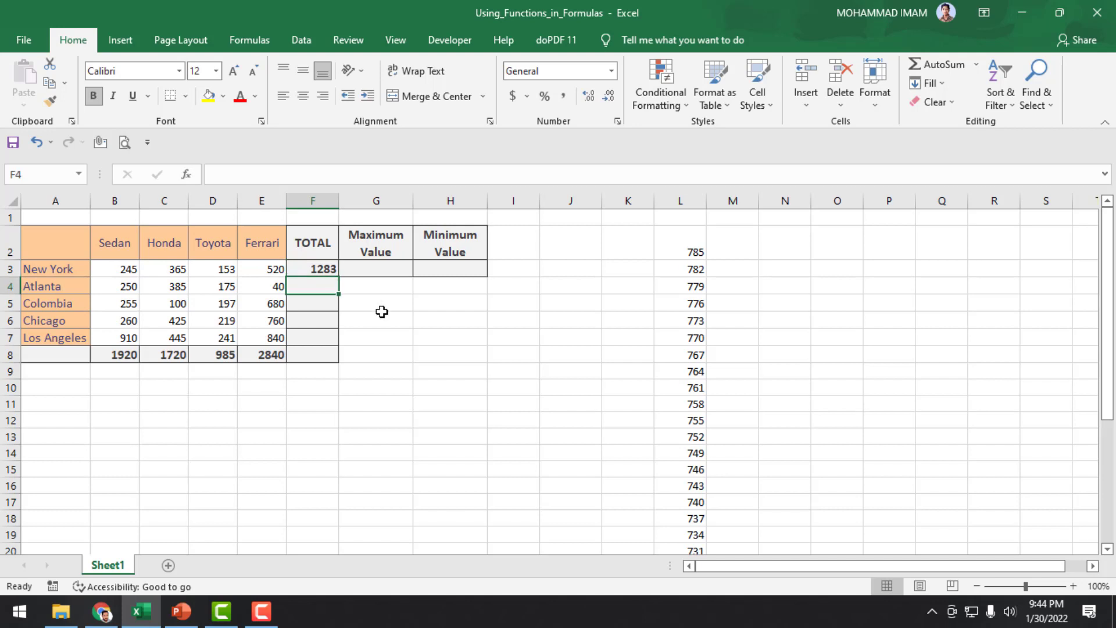
text(=SU)
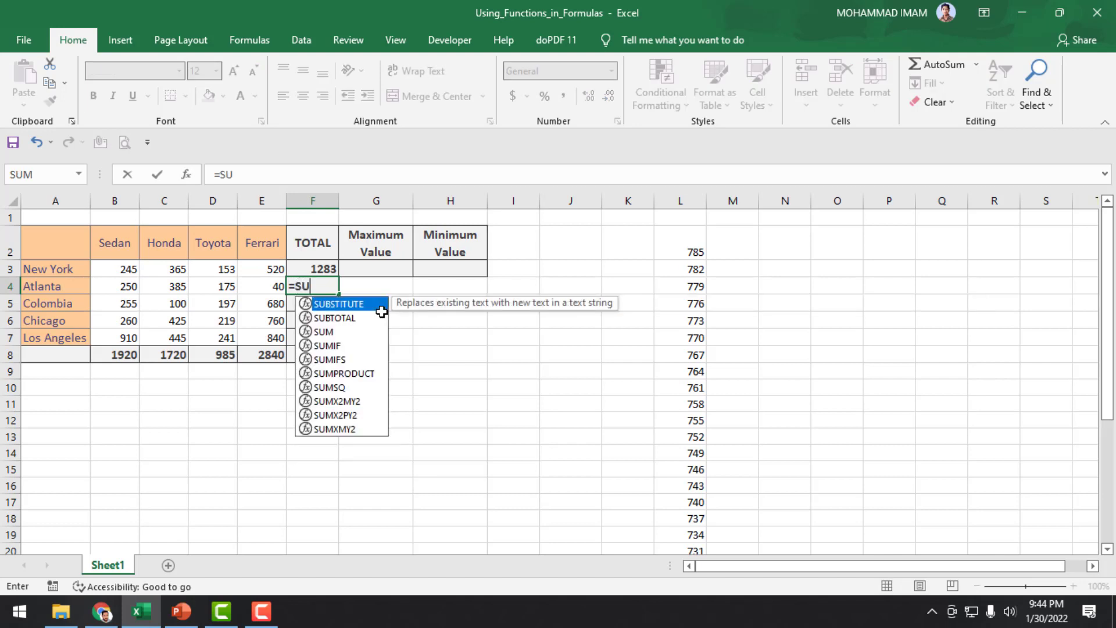
text(M()
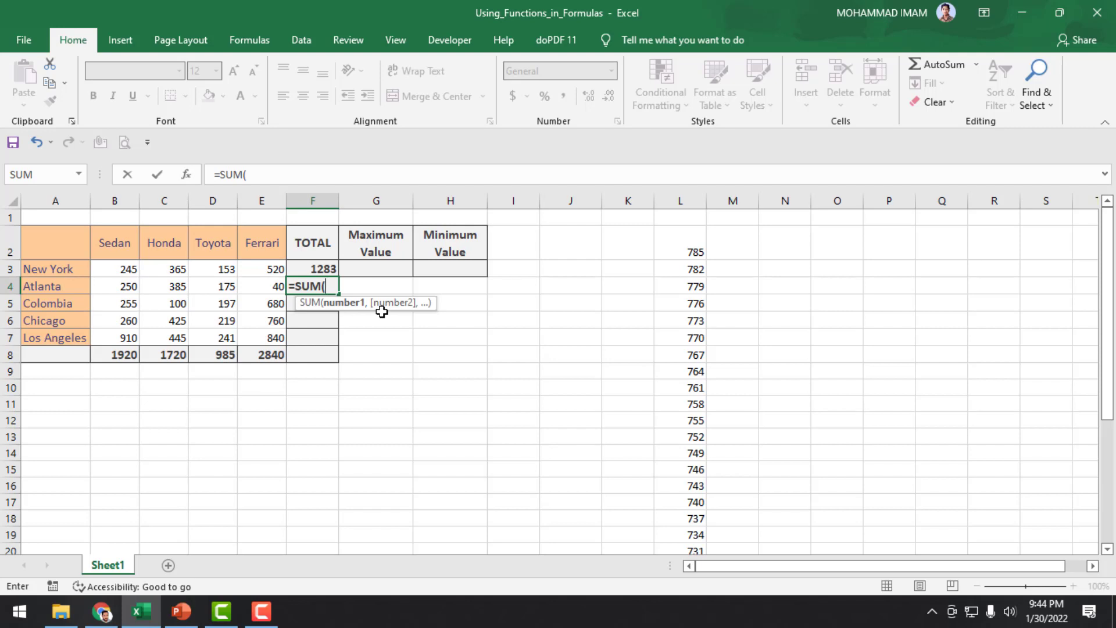
click(125, 287)
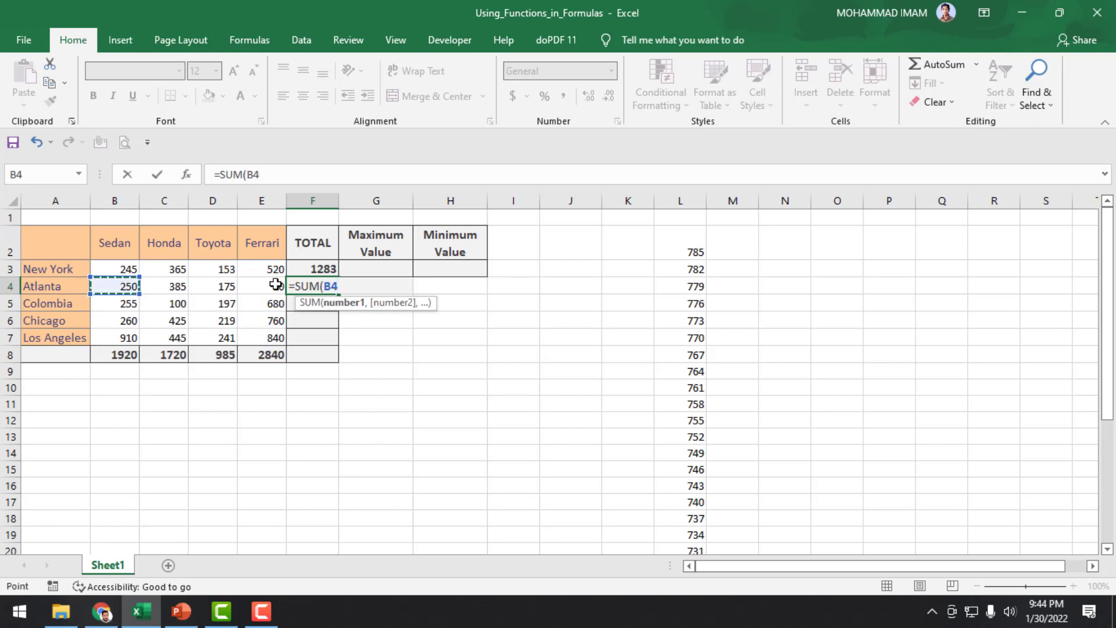
drag(275, 284, 277, 282)
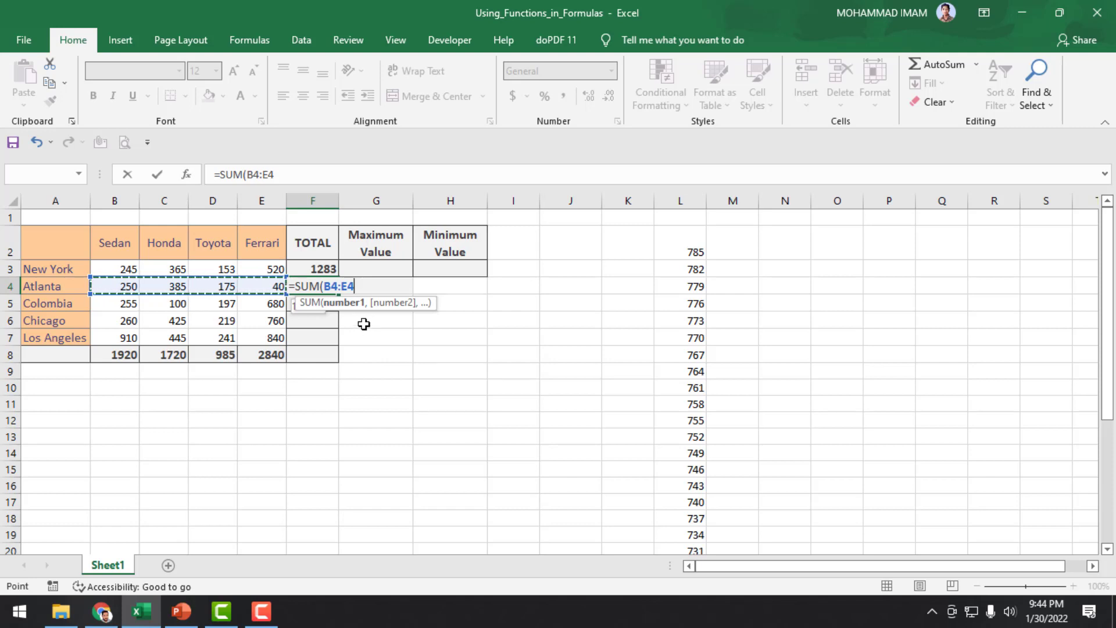
key(Return)
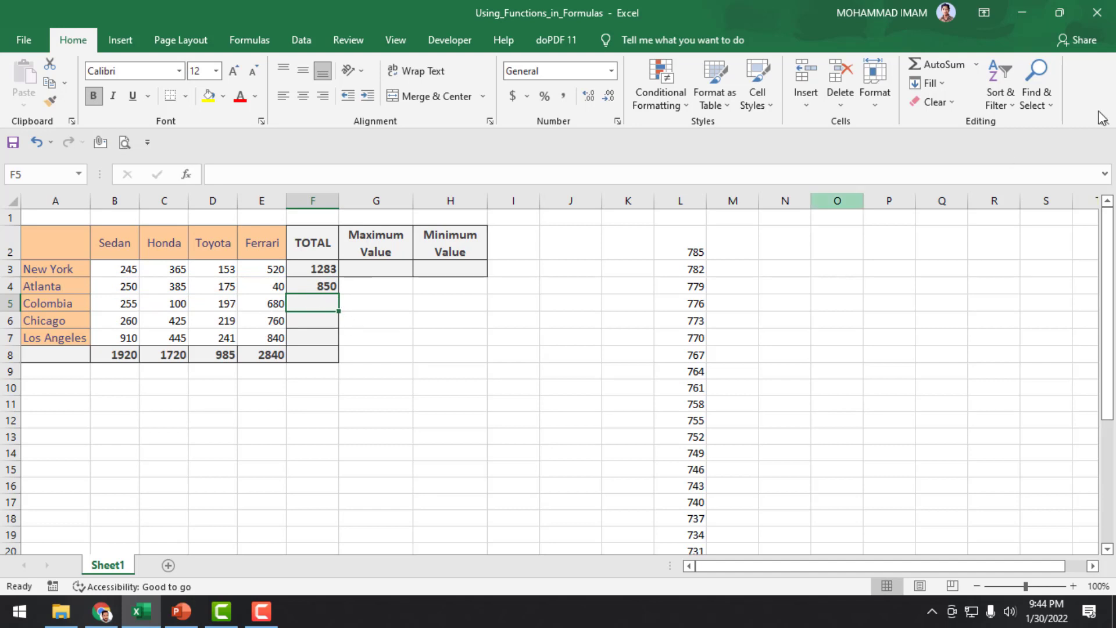
Total the Colombia row in cell F5 using AutoSum, replacing the suggested range with B5:E5
click(951, 68)
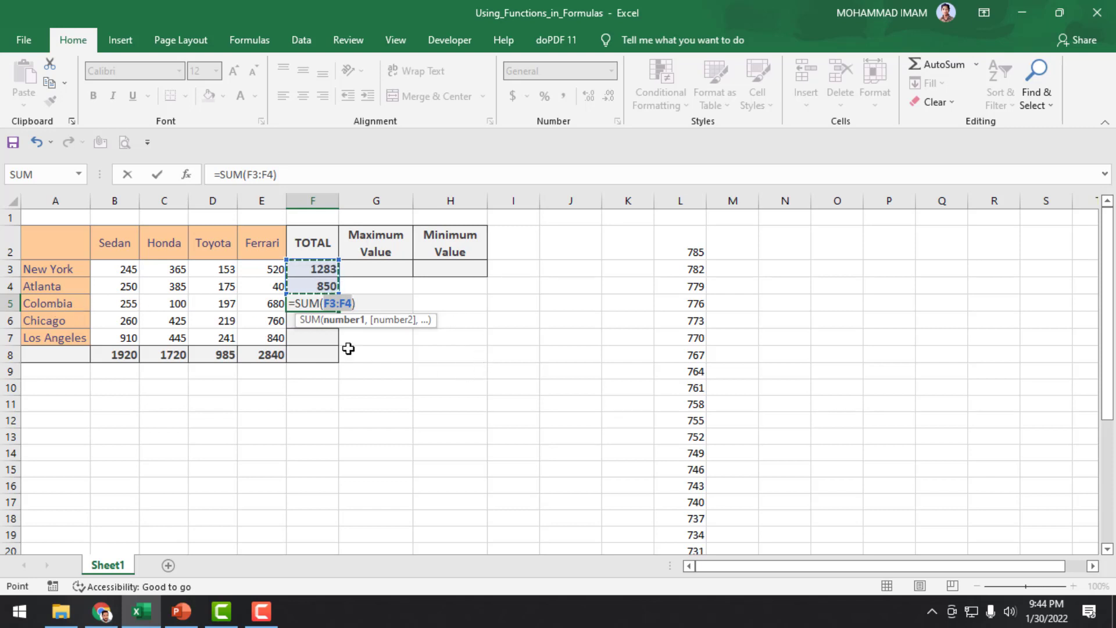
drag(123, 303, 262, 300)
key(Return)
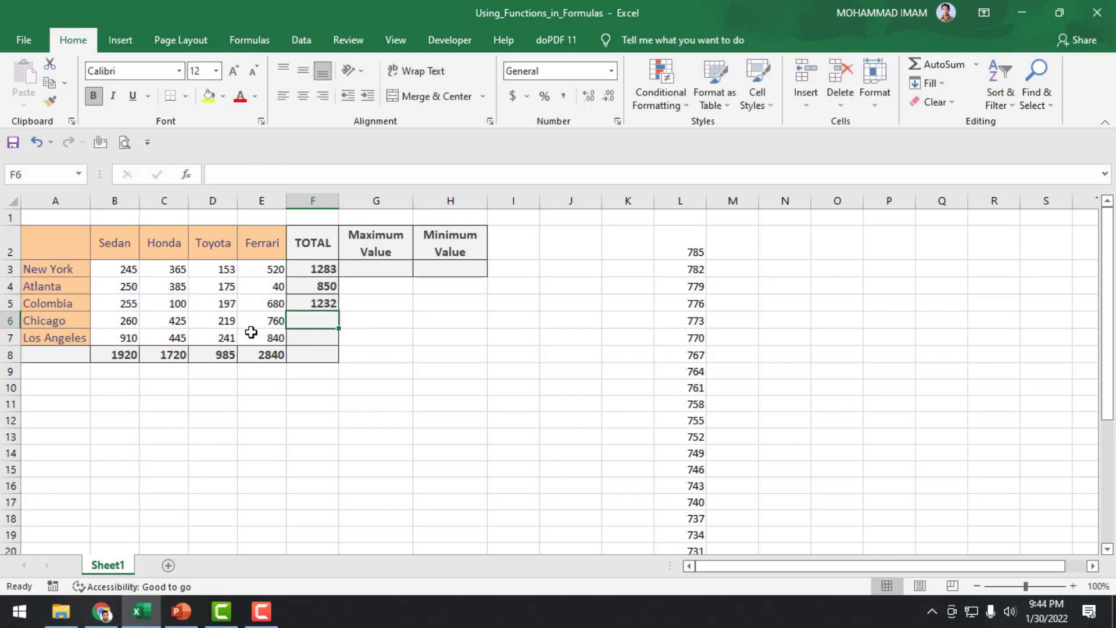
Fill the Colombia total formula from F5 down through F7 for the Chicago and Los Angeles rows
click(330, 308)
drag(342, 315, 346, 347)
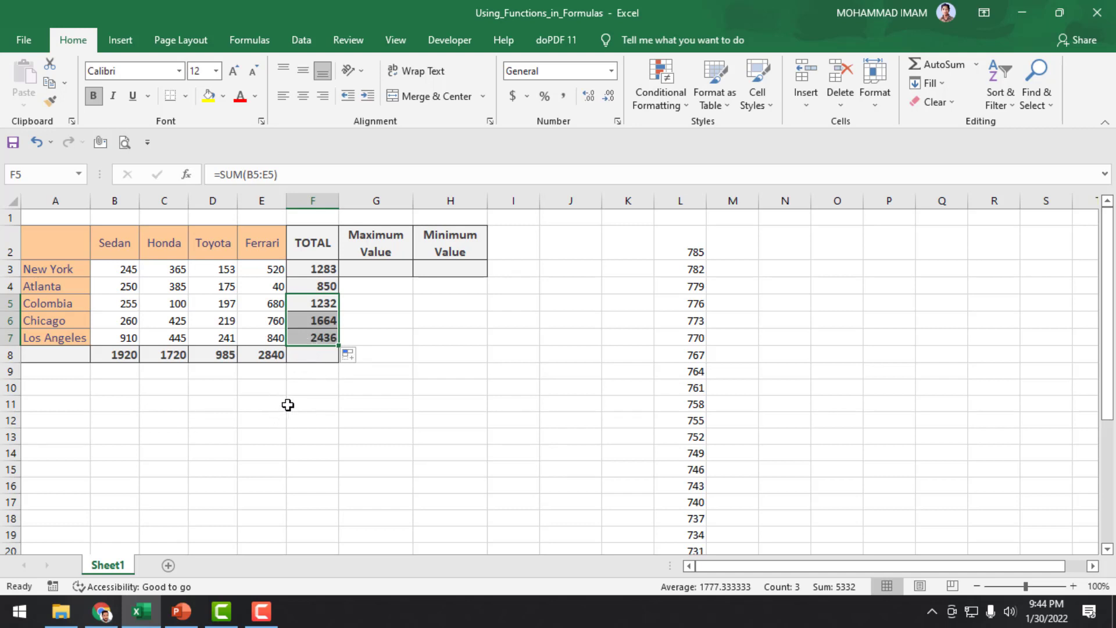
Calculate the grand total in cell F8 with =SUM(B3:E7) and reselect the cell to review the formula
click(299, 355)
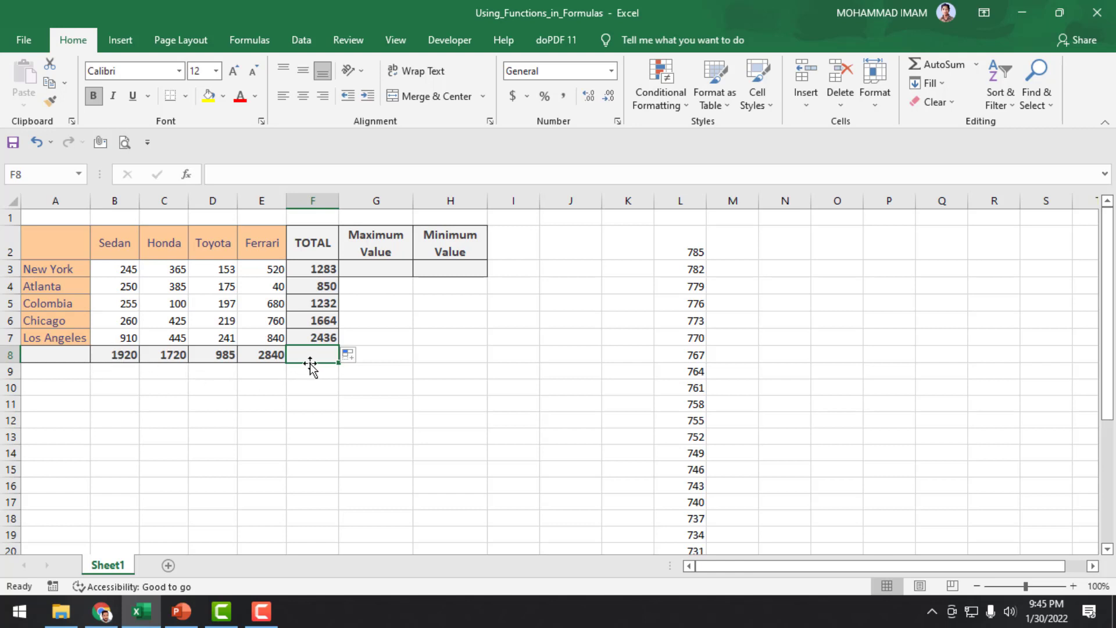
text(=)
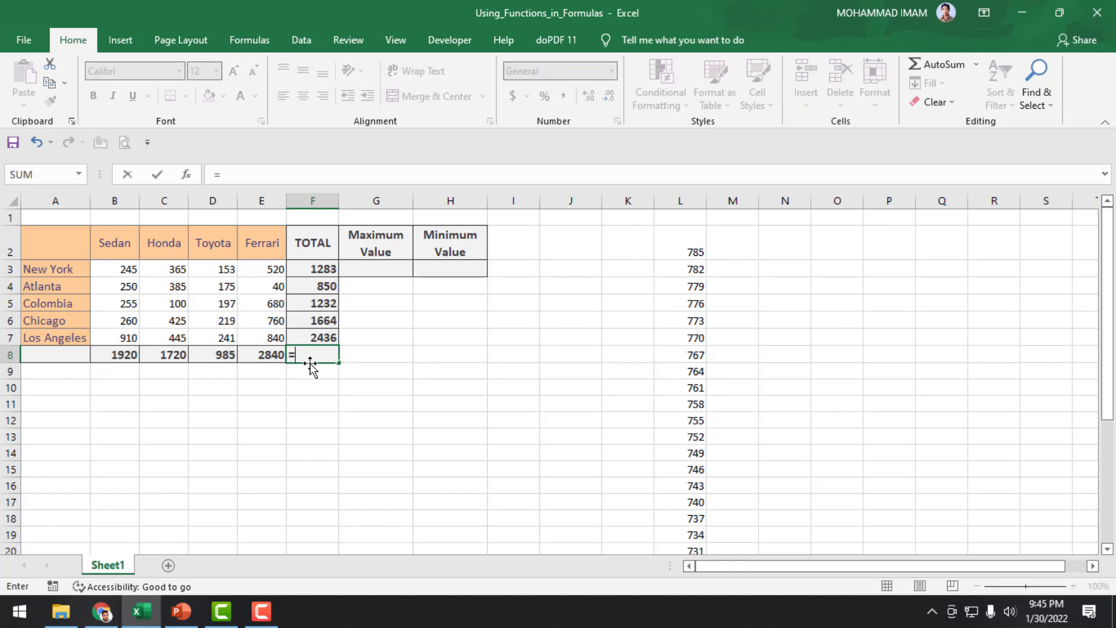
text(SUM)
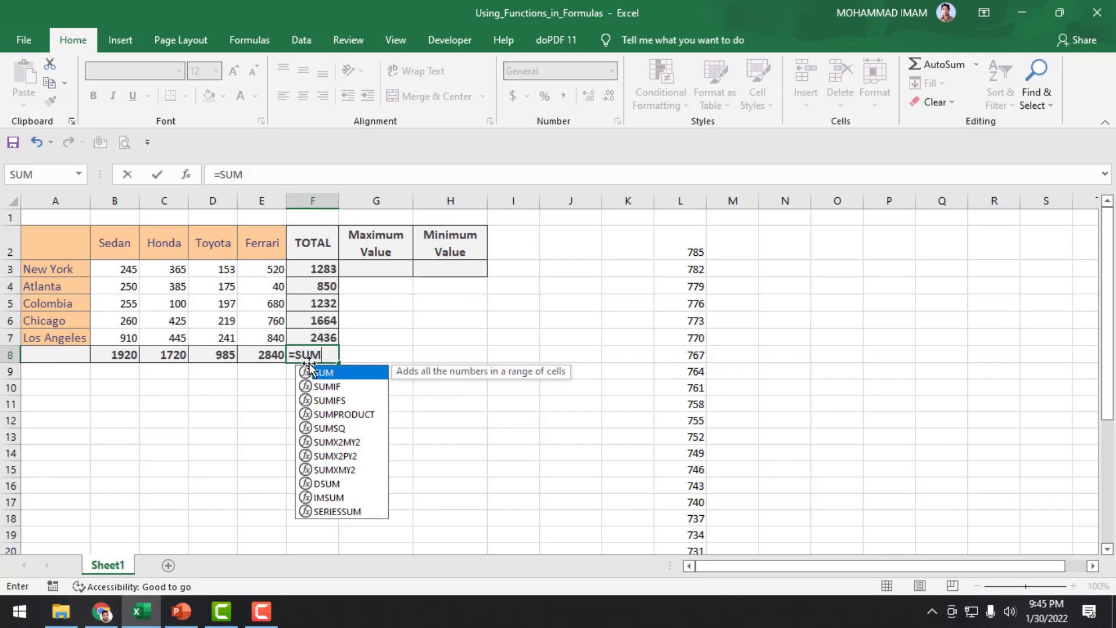
text(()
drag(119, 269, 254, 339)
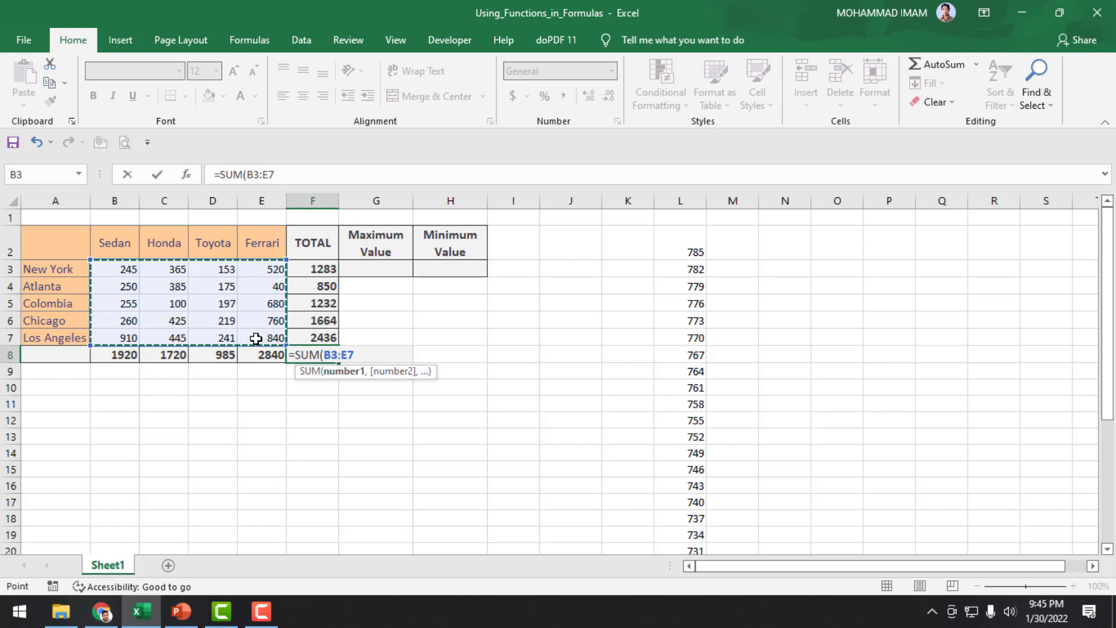
text())
key(Return)
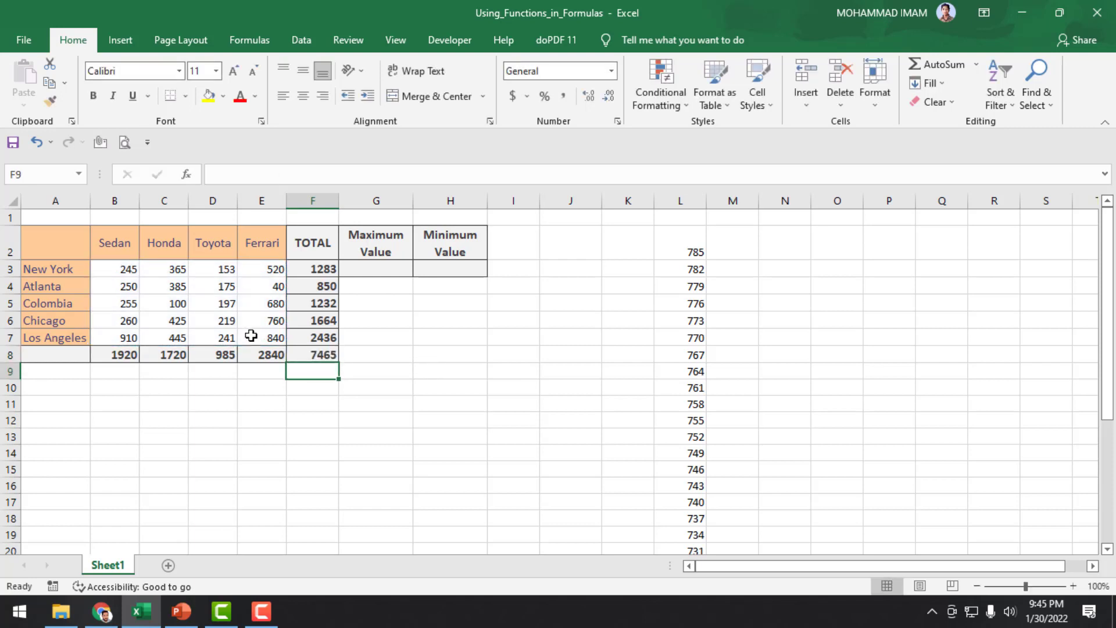
click(320, 356)
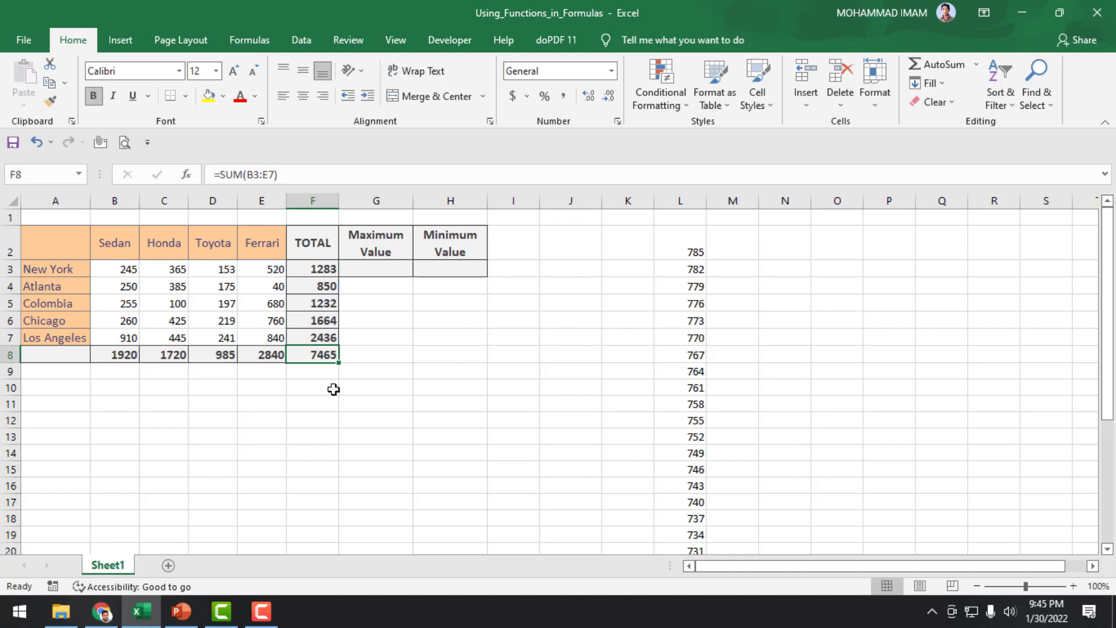
Check the grand total in F8 against the status bar sums of the row totals F3:F7 and the column totals B8:E8
click(322, 266)
drag(322, 266, 324, 339)
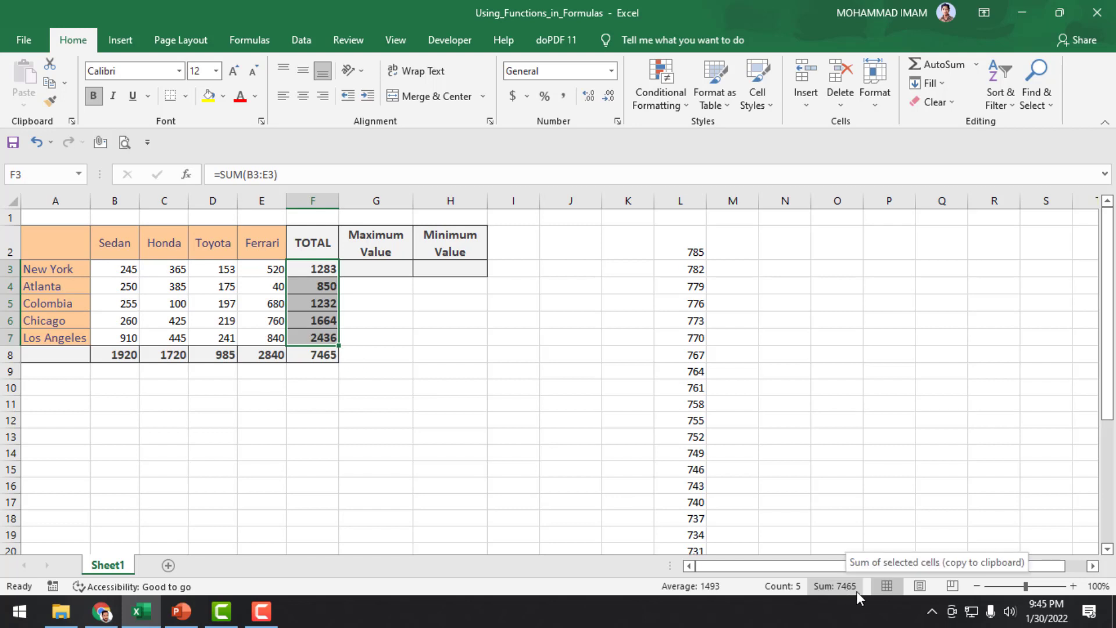
click(288, 397)
drag(122, 353, 266, 355)
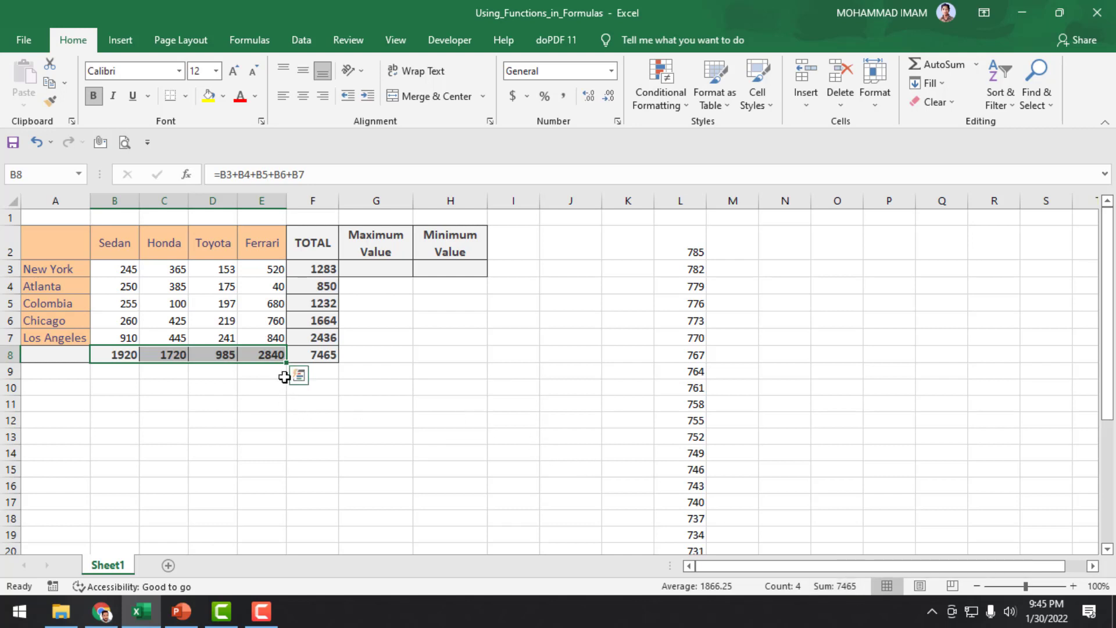
click(328, 353)
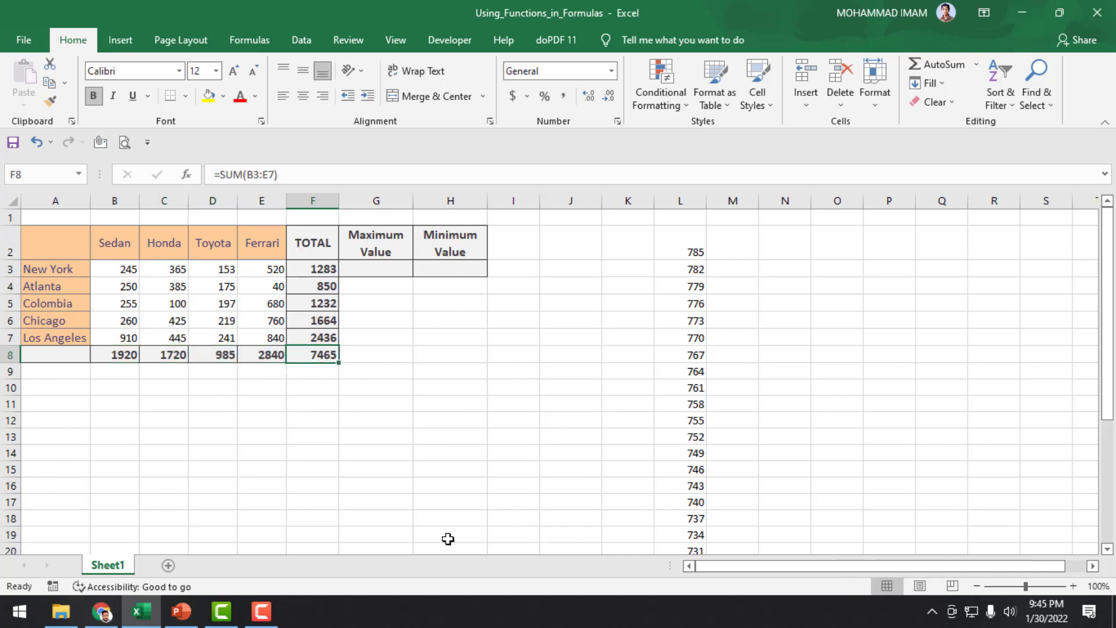